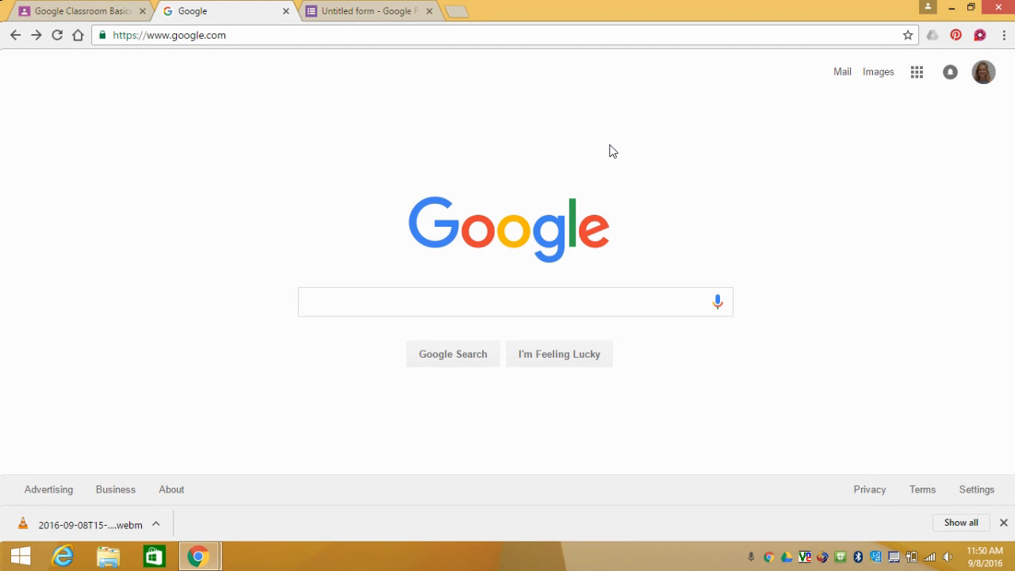
left_click(209, 33)
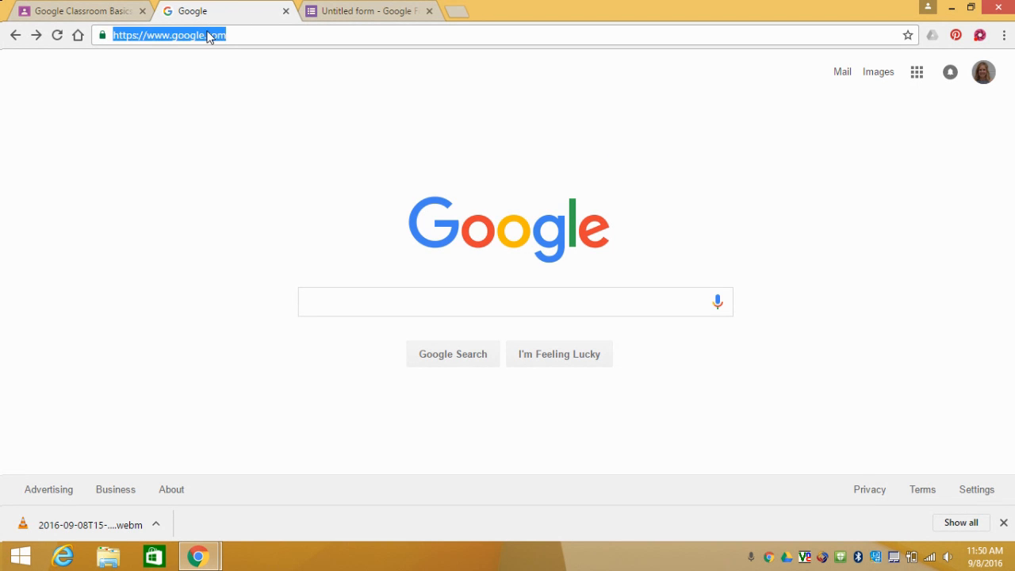
left_click(917, 76)
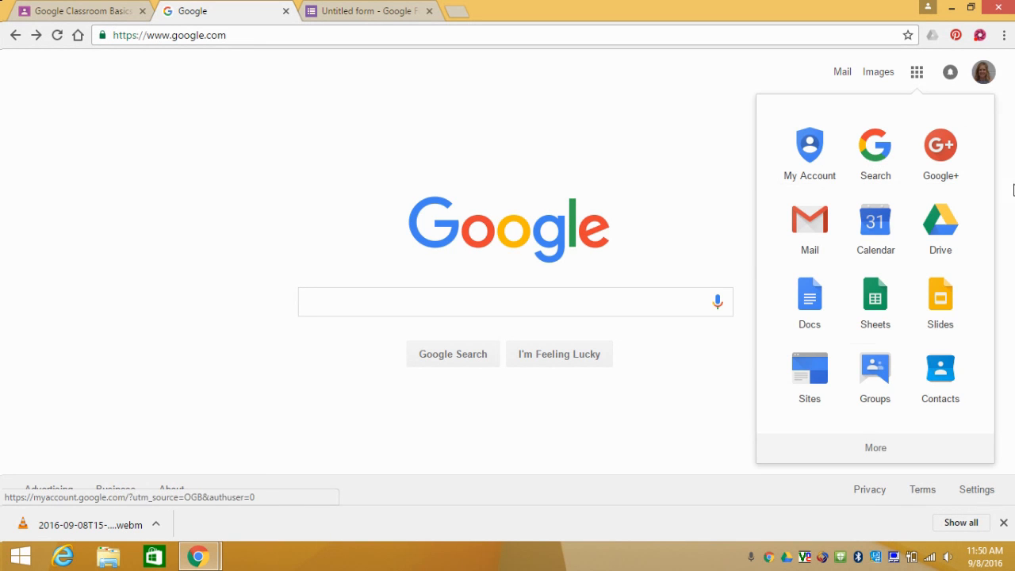
left_click(875, 450)
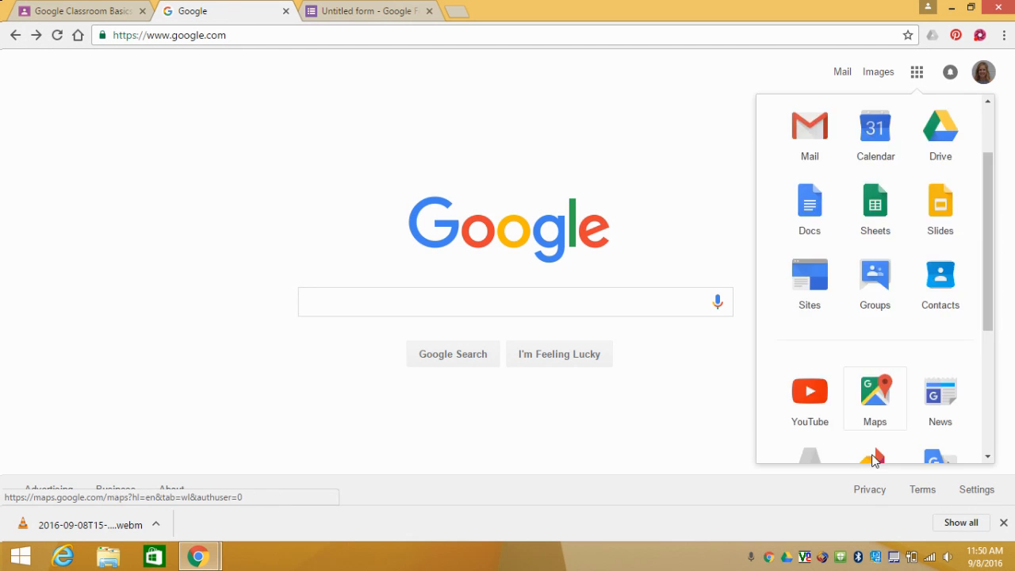
left_click(688, 206)
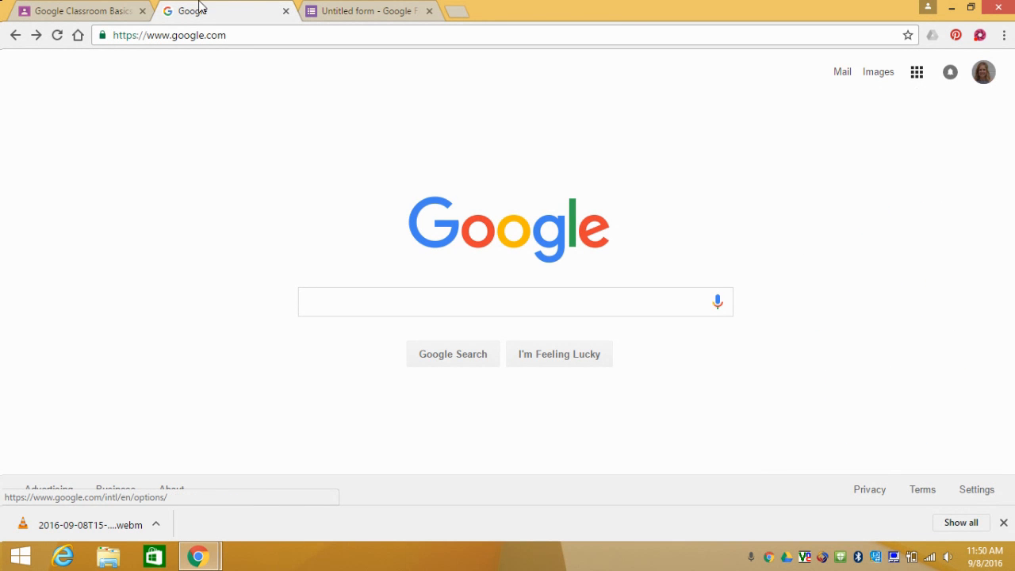
Search the web for "forms" and open the Google Forms home page from the first result
left_click(207, 38)
type("forms")
key("Return")
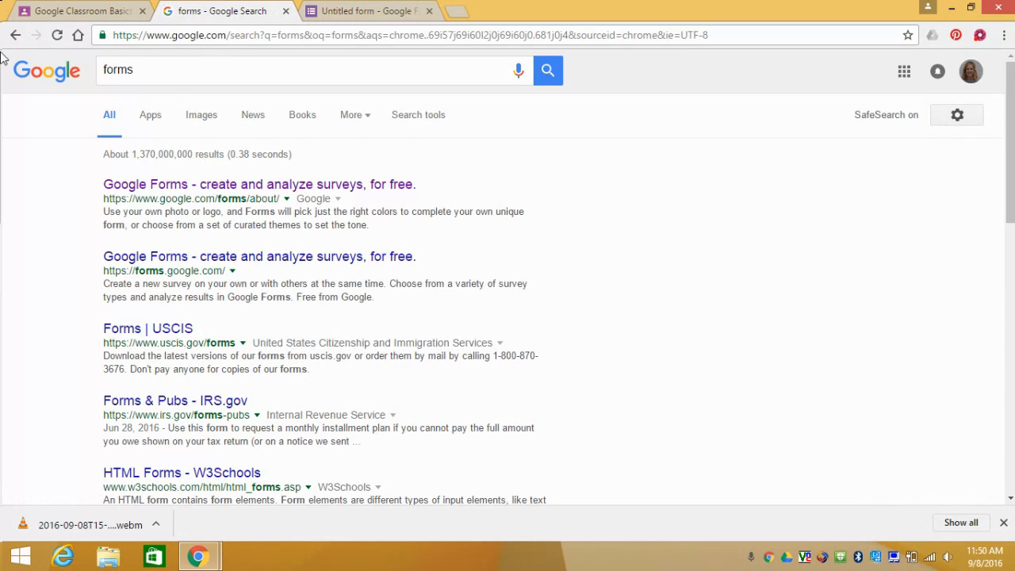
left_click(187, 189)
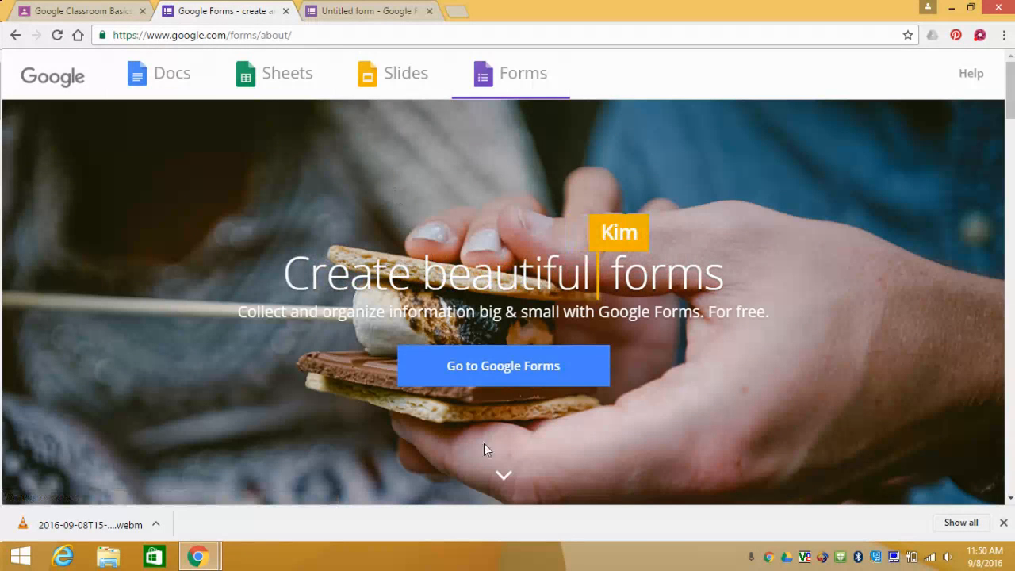
left_click(507, 370)
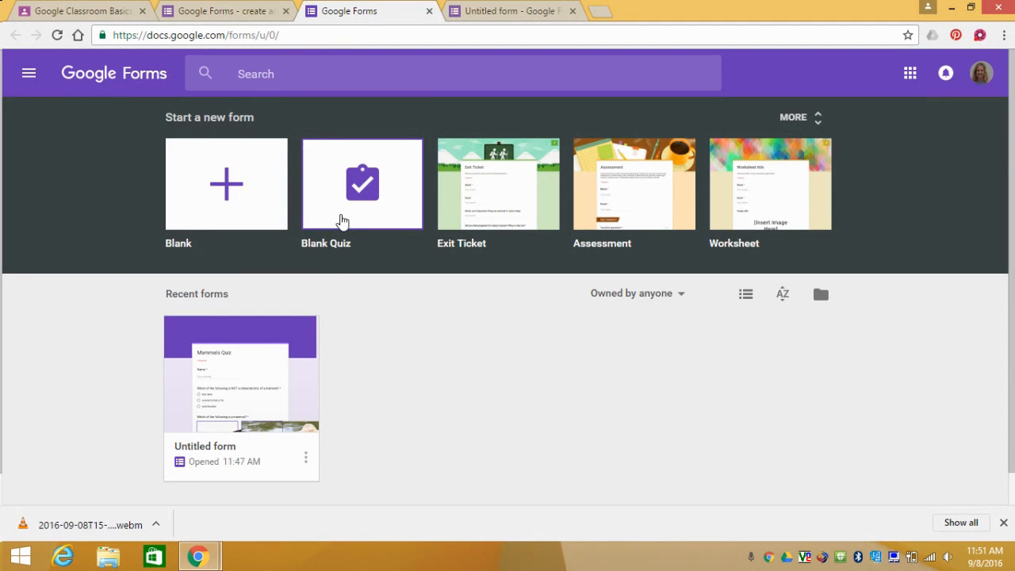
Create a new blank form and title it "Habitats Quiz"
left_click(221, 193)
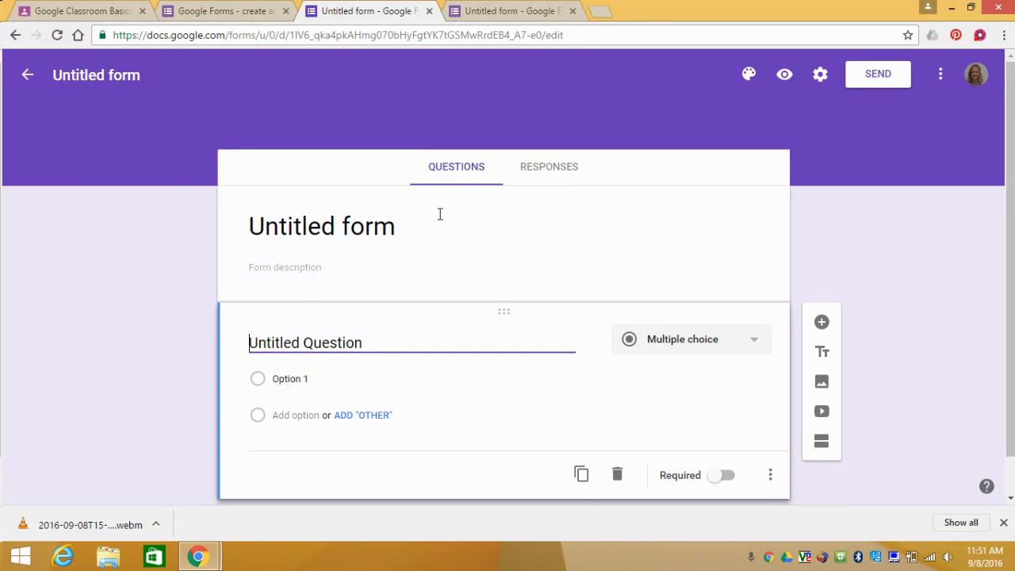
left_click(394, 229)
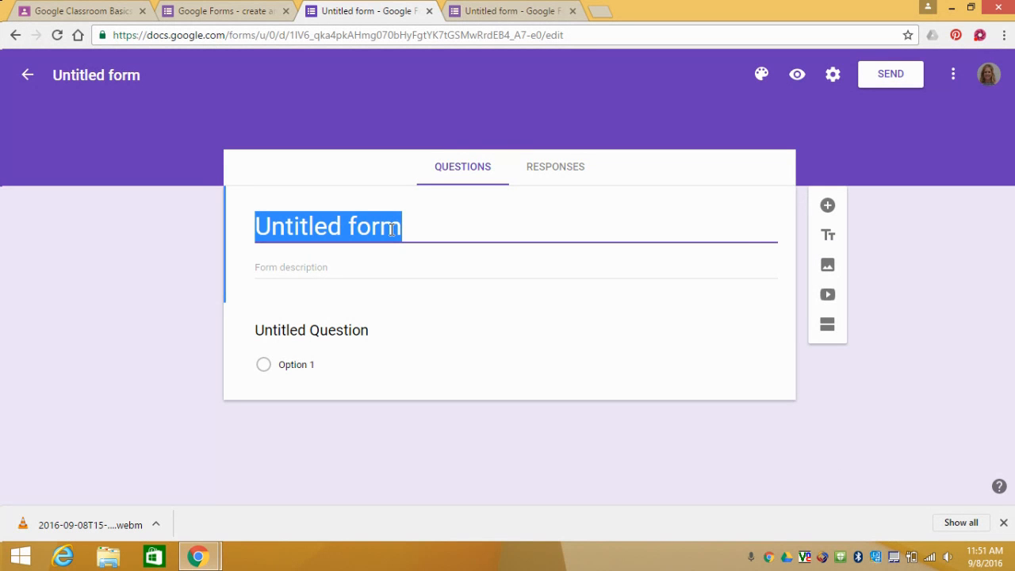
left_click(391, 229)
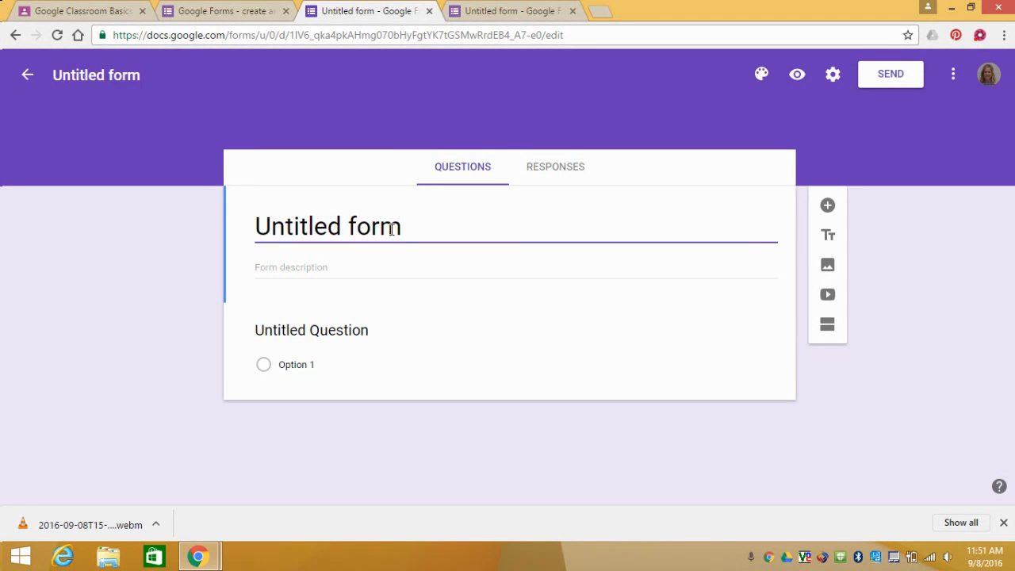
left_click_drag(392, 229, 237, 231)
type("Habitats Quiz")
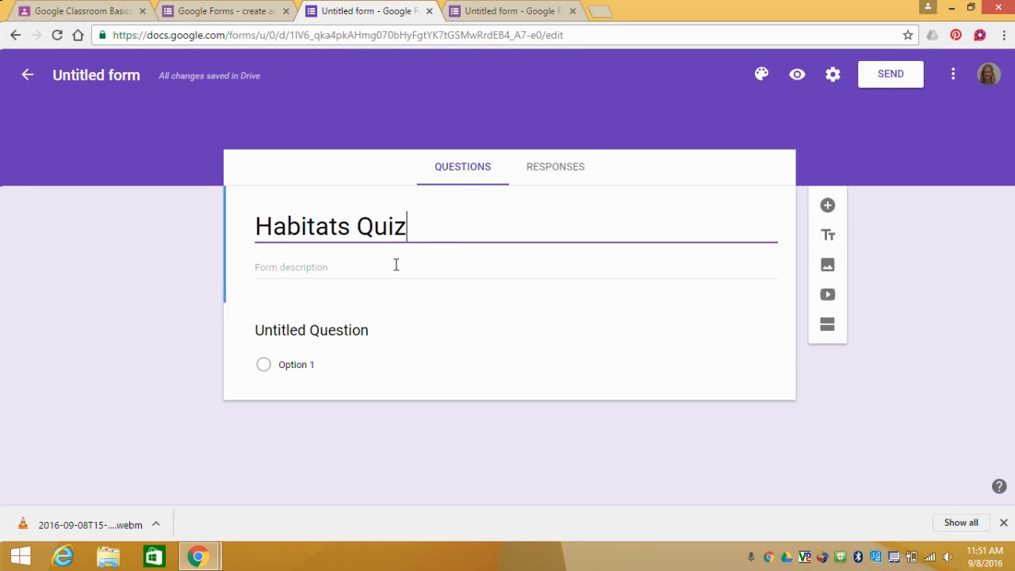
Turn the untitled first question into a required short answer question titled "Name"
left_click(306, 327)
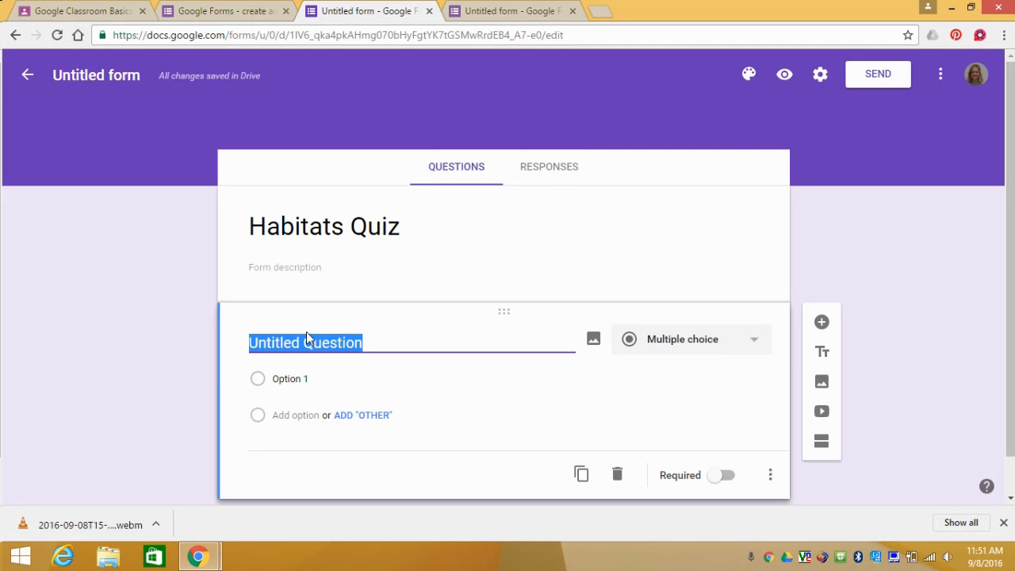
type("Name")
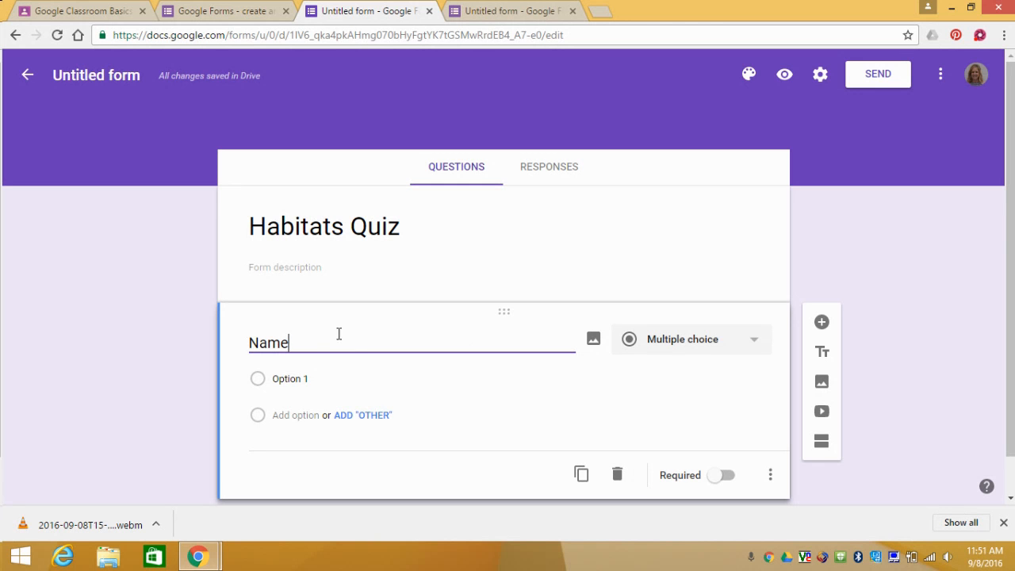
left_click(715, 347)
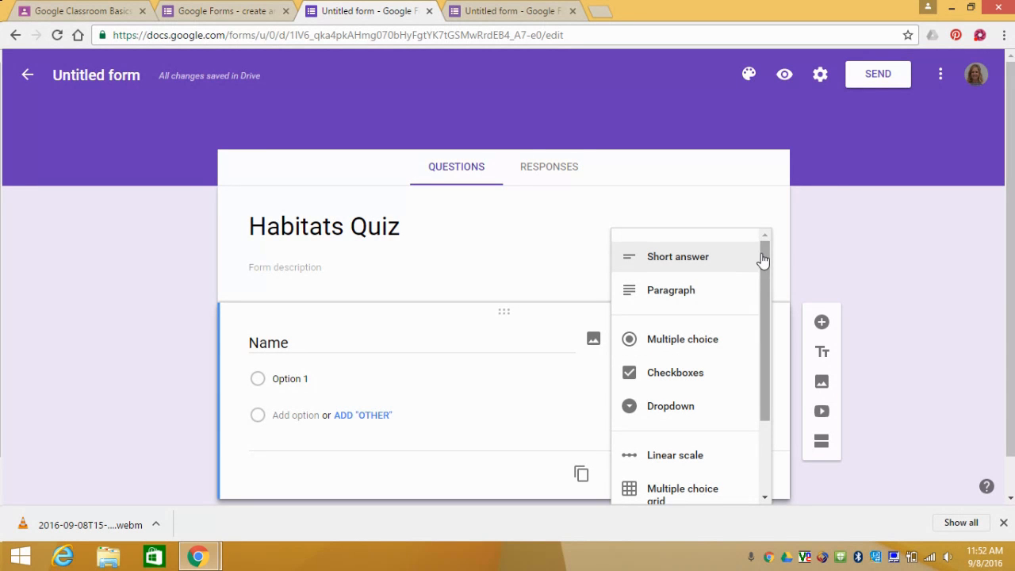
left_click_drag(766, 262, 767, 356)
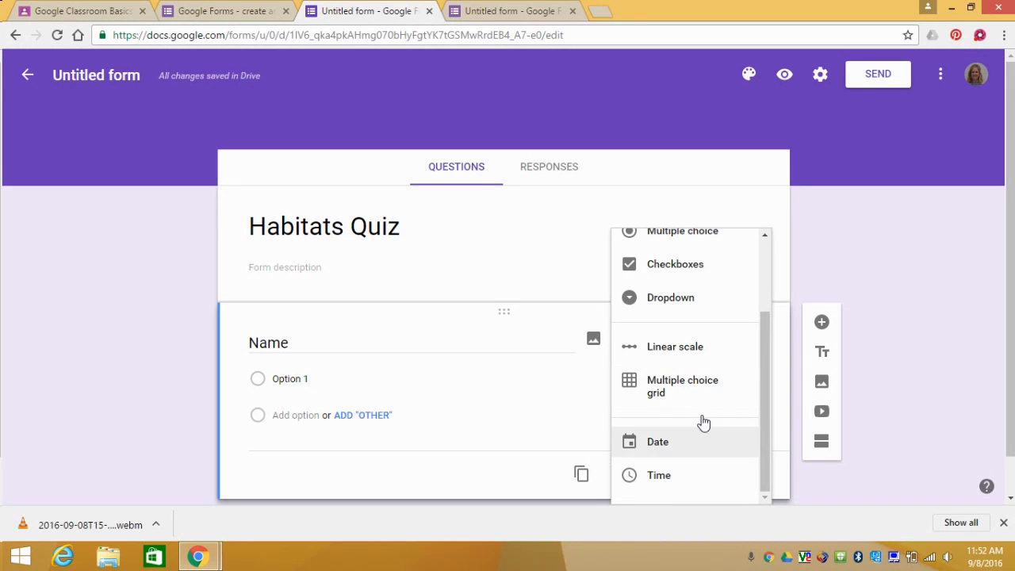
left_click_drag(768, 422, 753, 312)
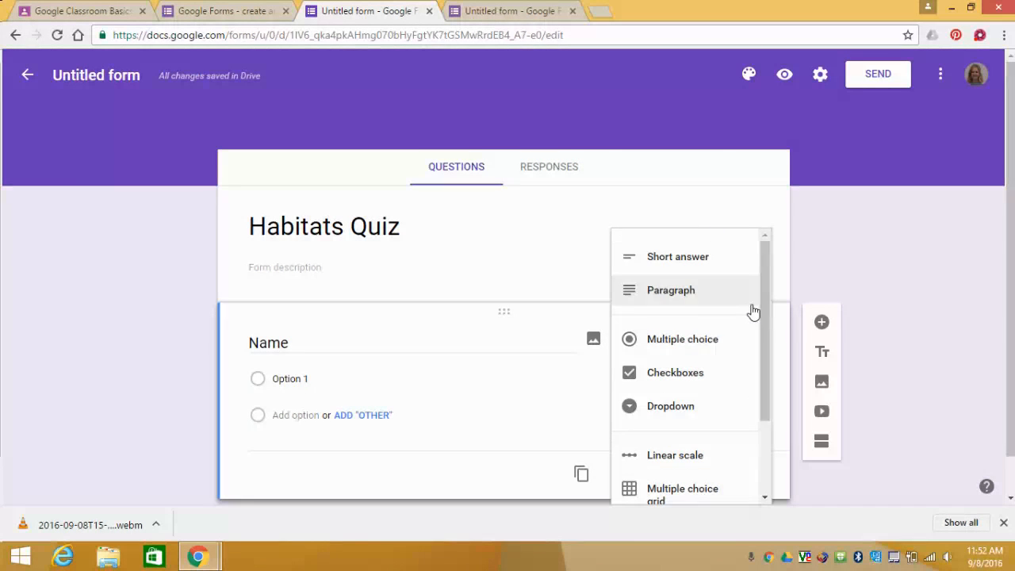
left_click(708, 261)
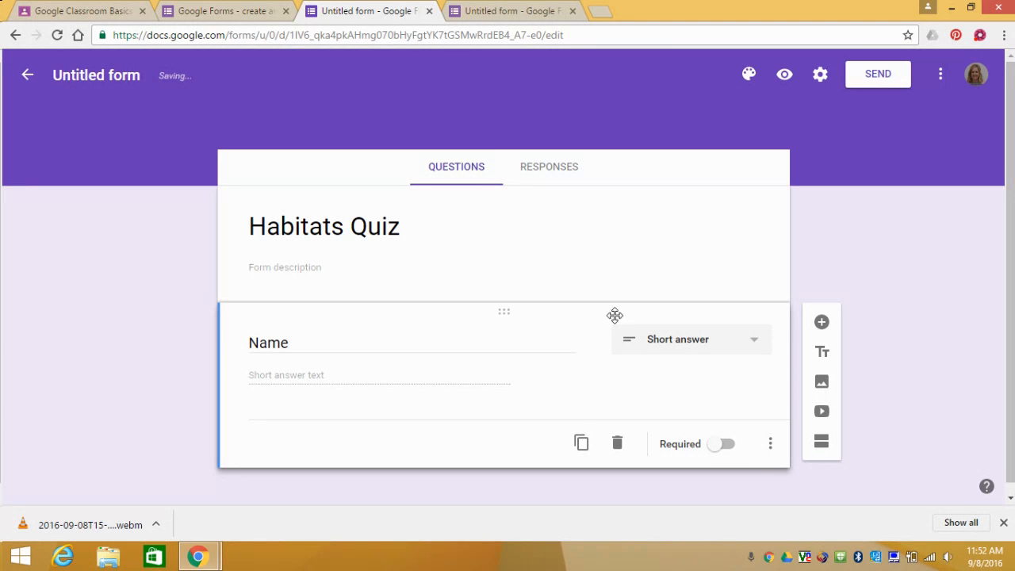
left_click(726, 446)
scroll(1011, 238, "down", 1)
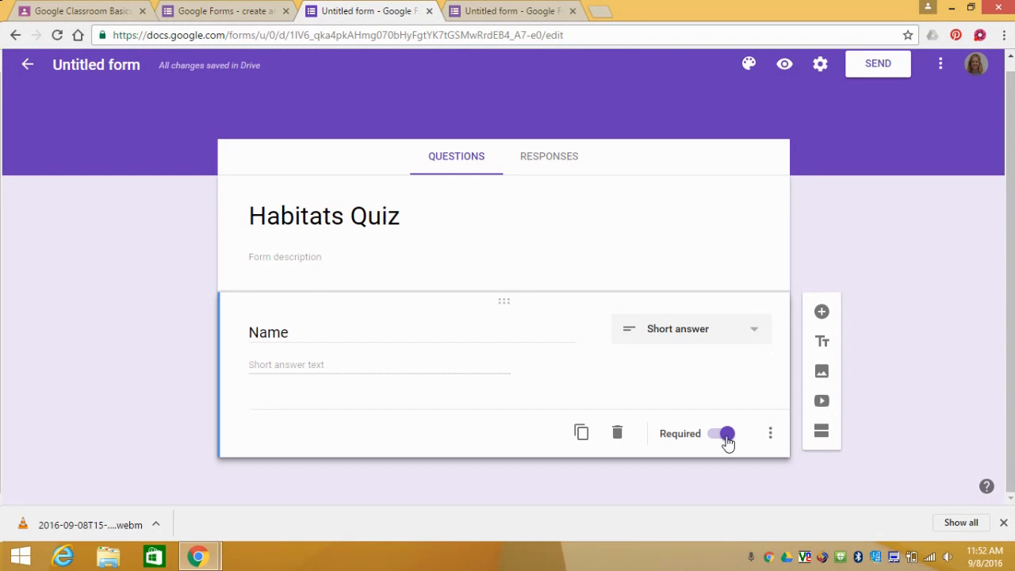
Add a multiple choice question reading "What habitat would a penguin generally live in?"
left_click(822, 312)
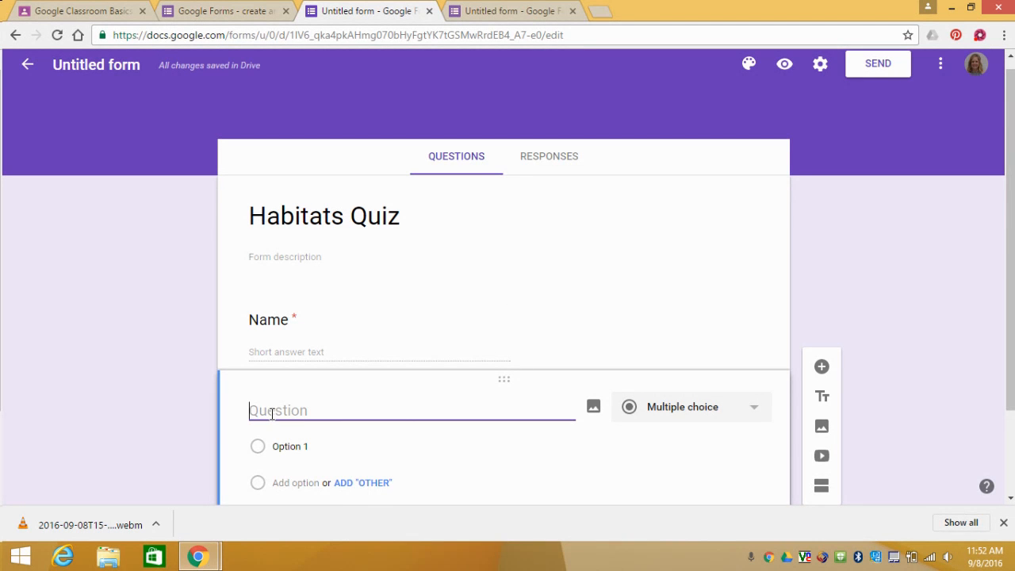
type("What habitat would a penguin generally live in?")
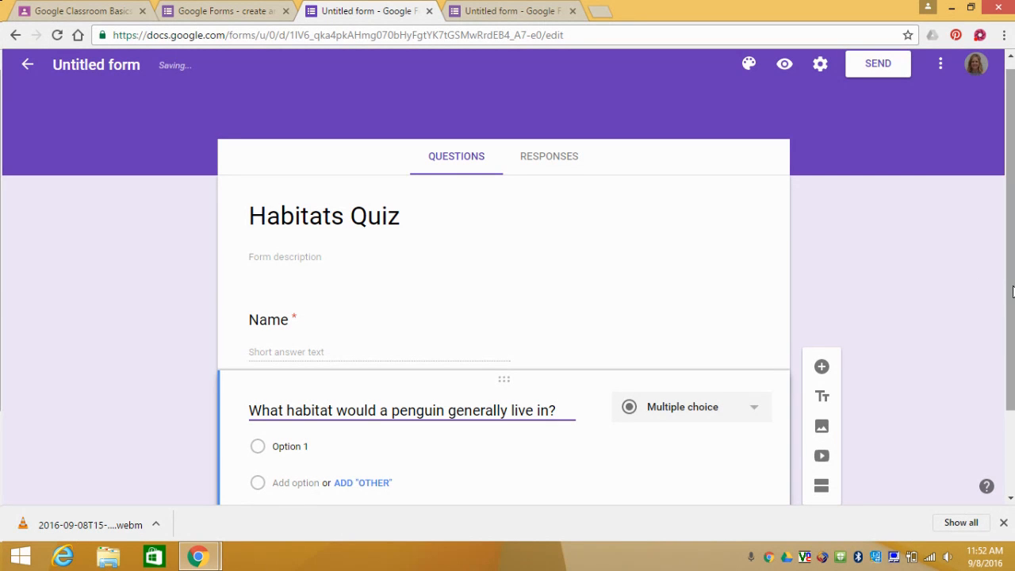
Give the penguin question the two answer options "the desert" and "the tundra"
scroll(992, 356, "down", 1)
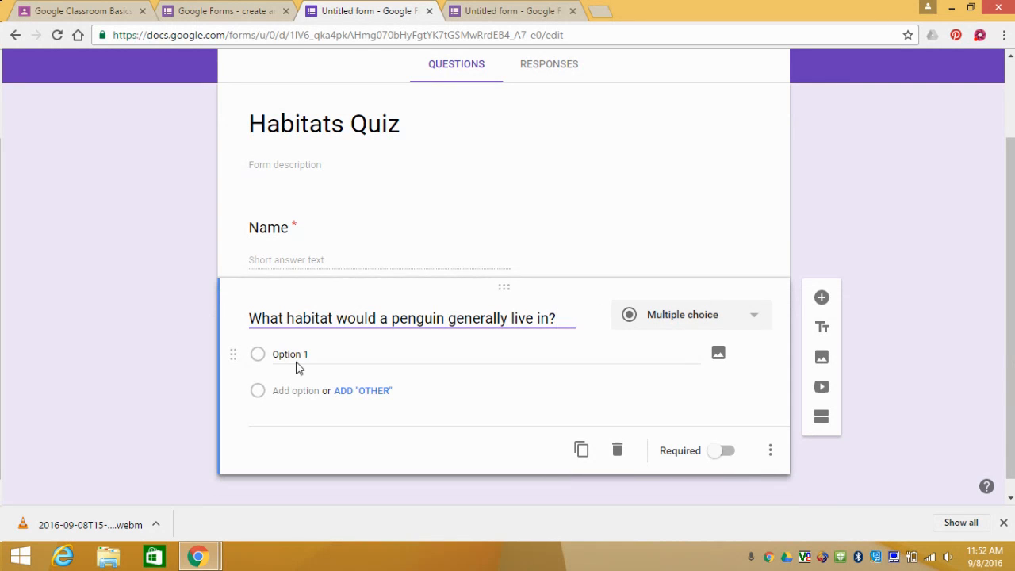
left_click(294, 355)
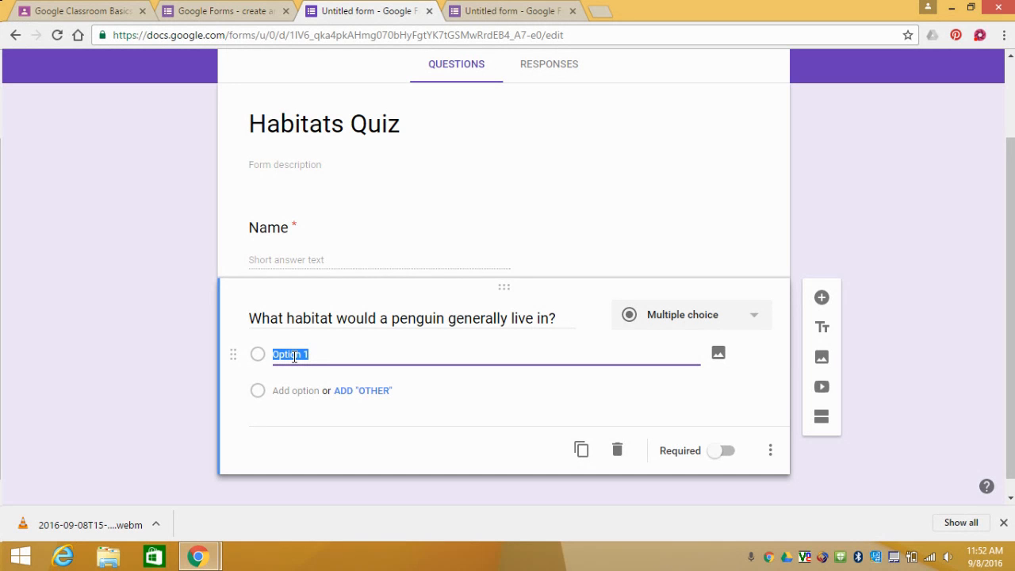
type("the desert")
left_click(293, 396)
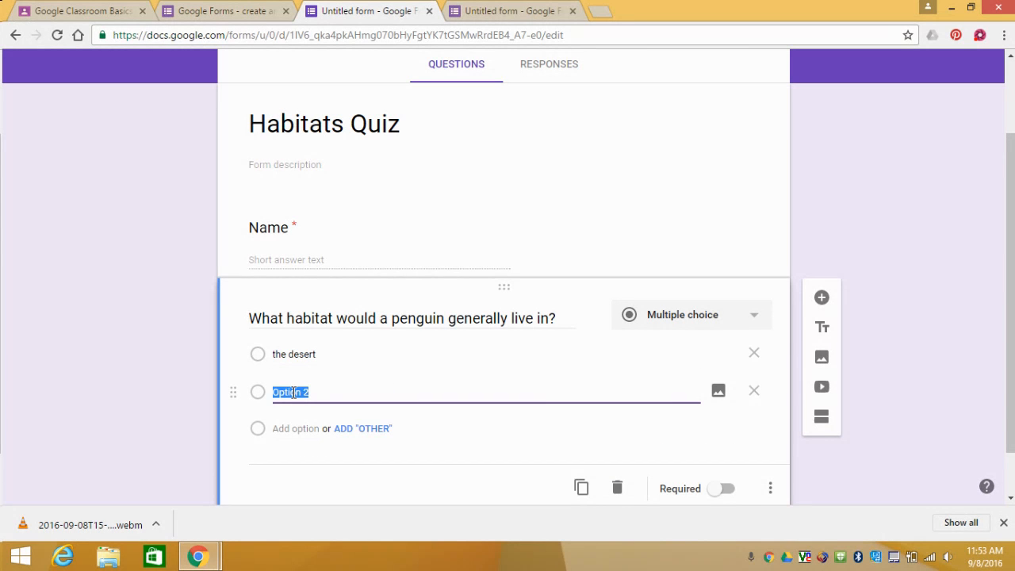
left_click(291, 414)
left_click(287, 392)
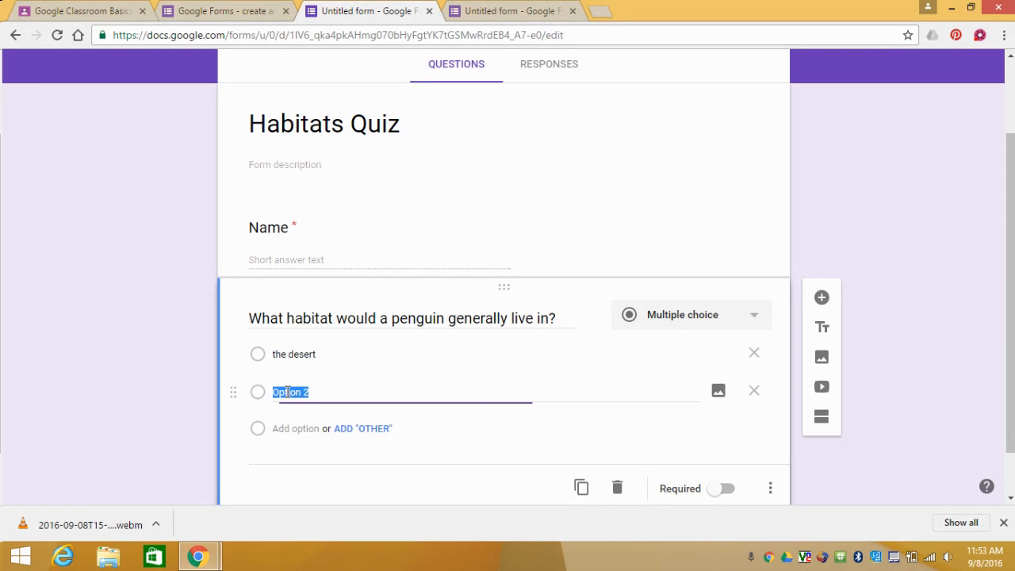
type("the tundra")
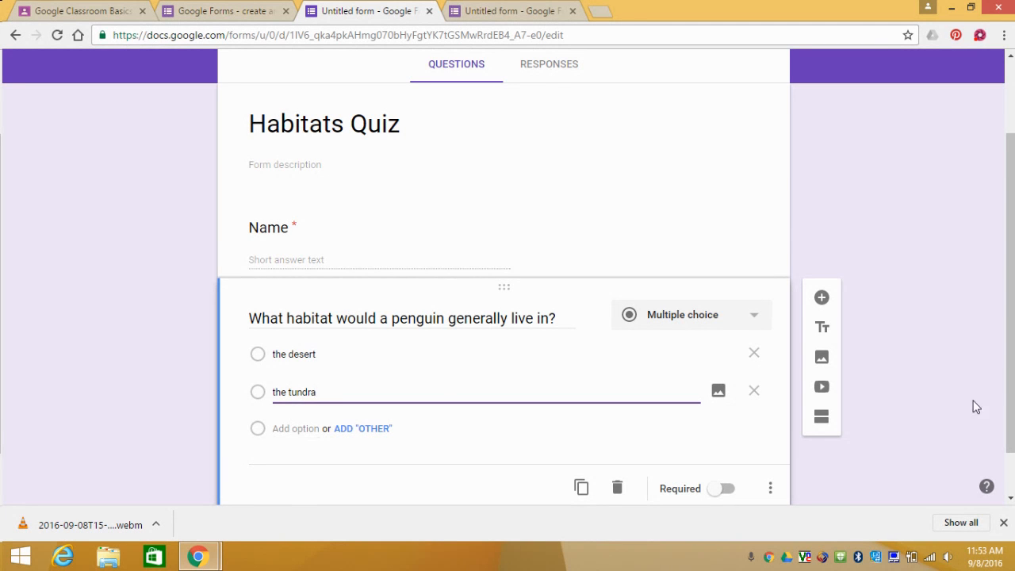
Make the penguin question required and add another blank multiple choice question below it
scroll(1014, 339, "down", 1)
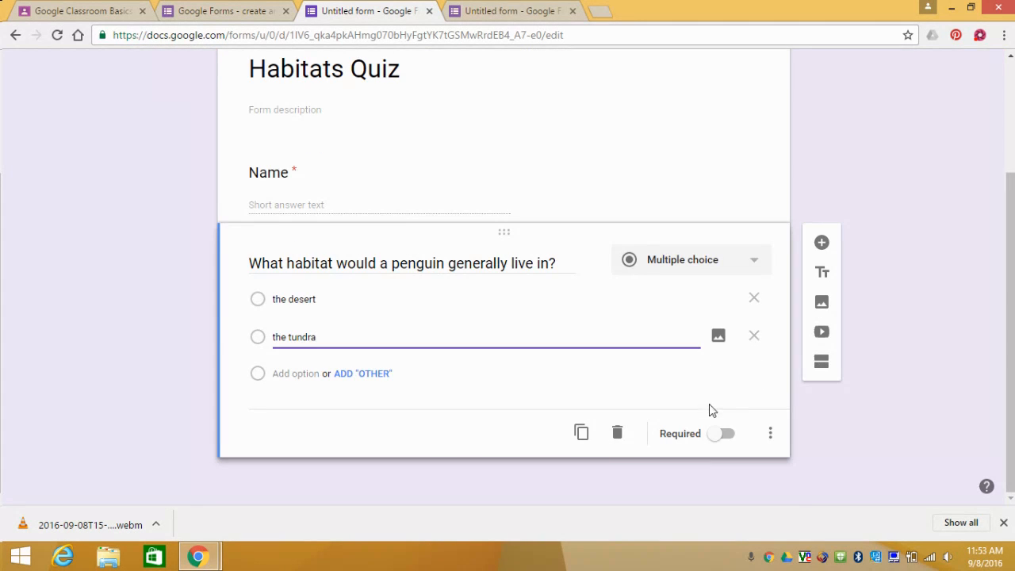
left_click(723, 439)
left_click(822, 242)
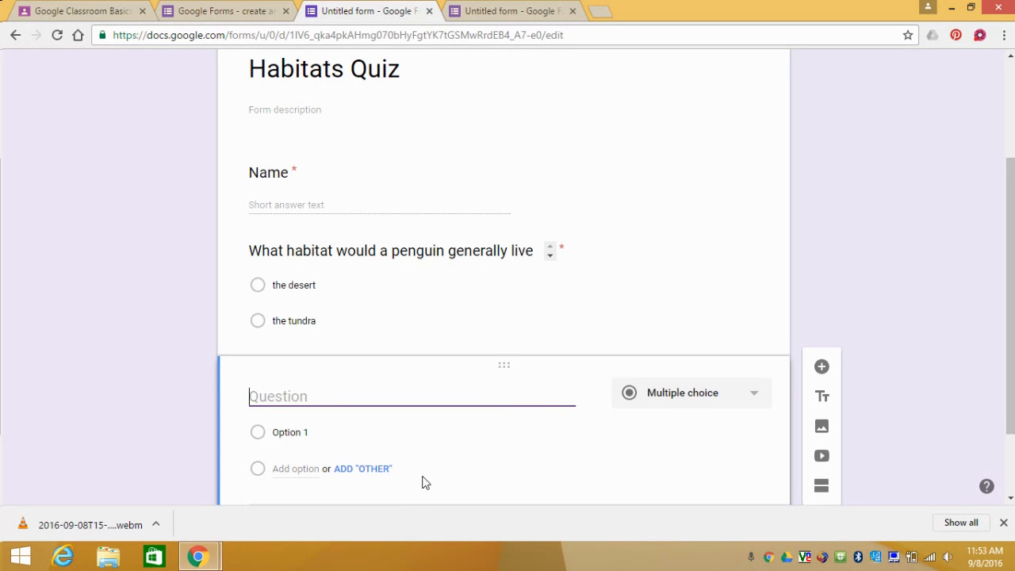
scroll(912, 333, "down", 1)
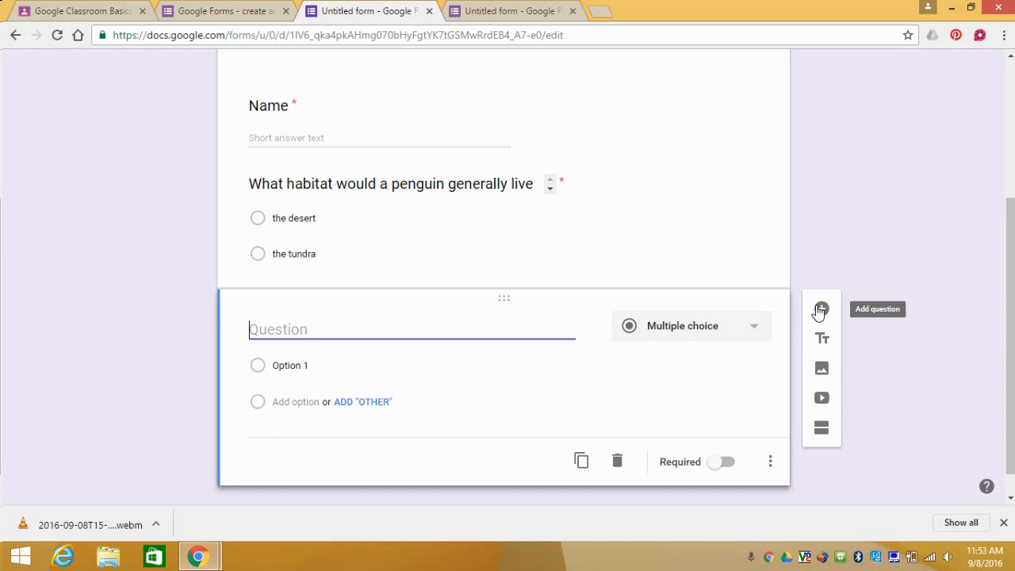
left_click(825, 312)
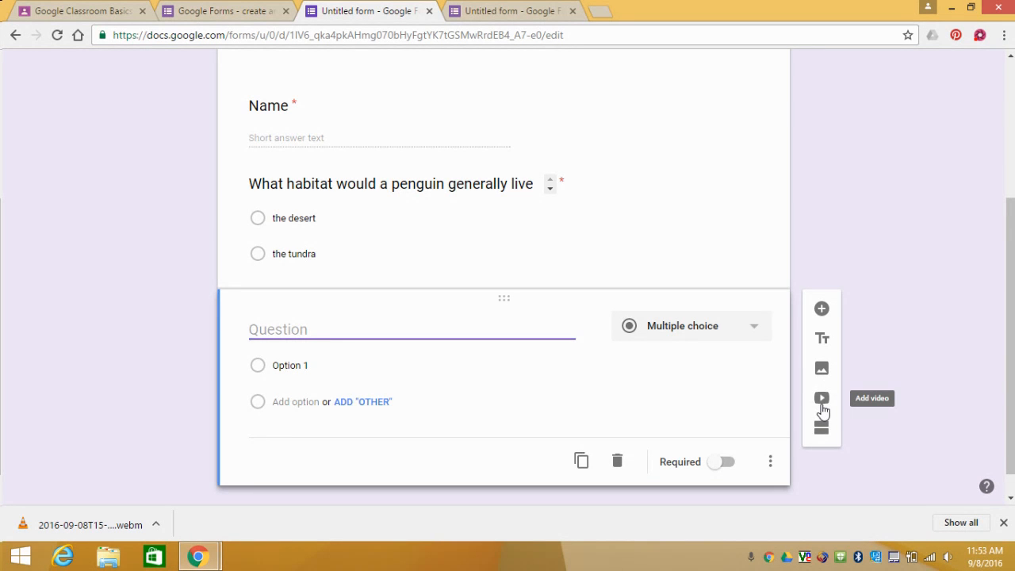
Switch to the already prepared Mammals Quiz form and review its questions and picture answer options
scroll(992, 238, "up", 3)
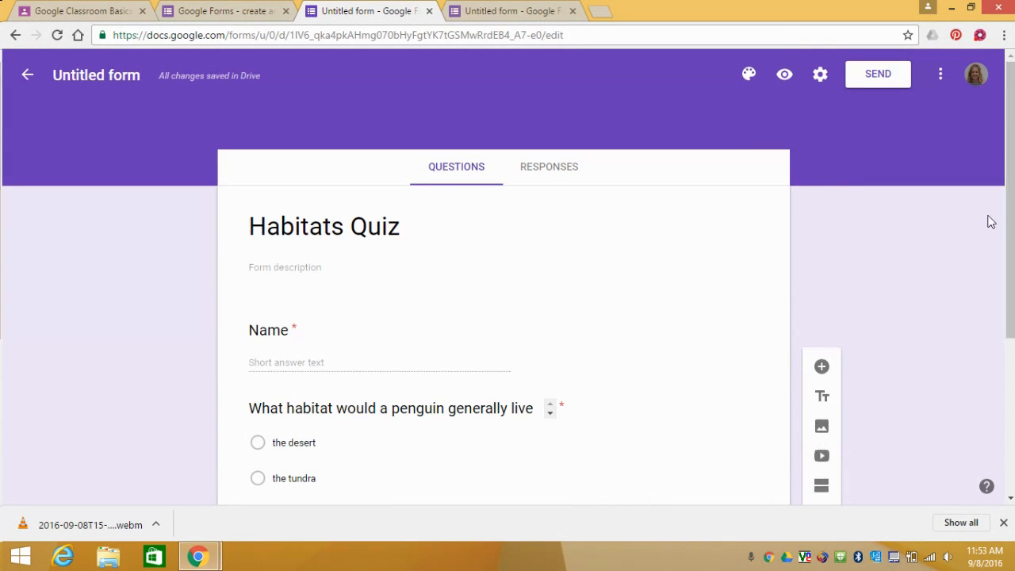
left_click(476, 15)
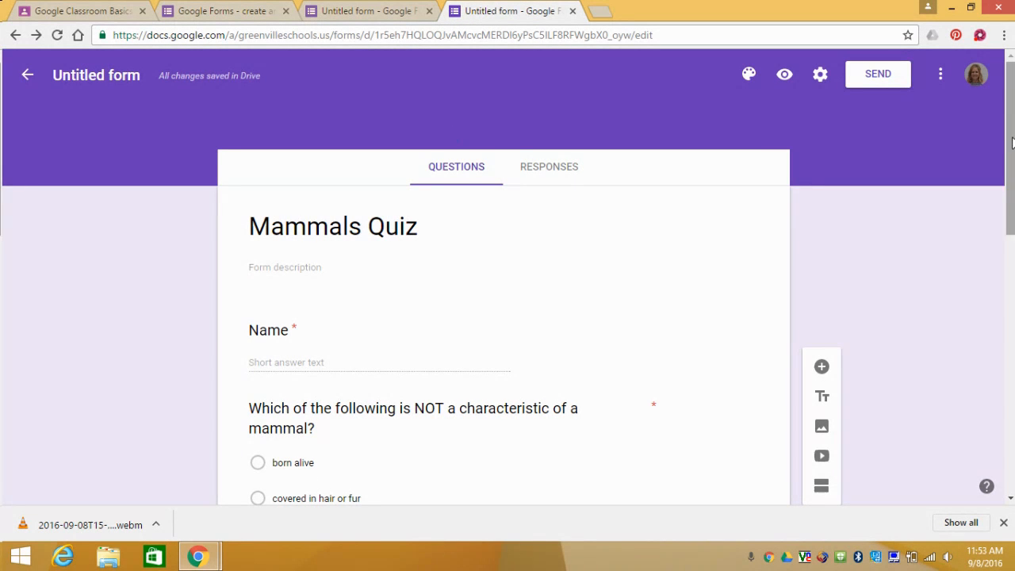
scroll(377, 163, "down", 2)
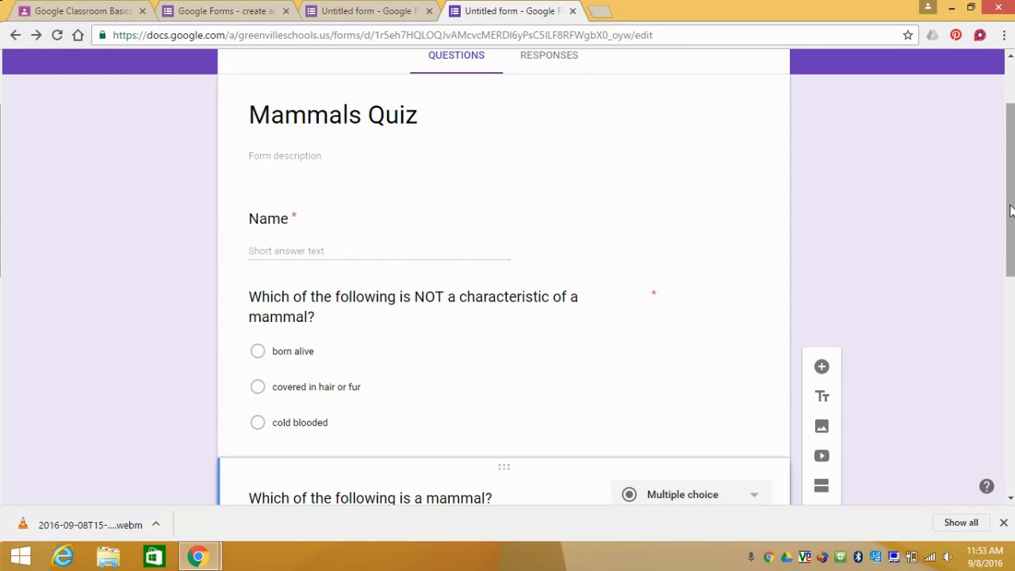
scroll(1011, 242, "down", 1)
left_click_drag(1010, 242, 1012, 379)
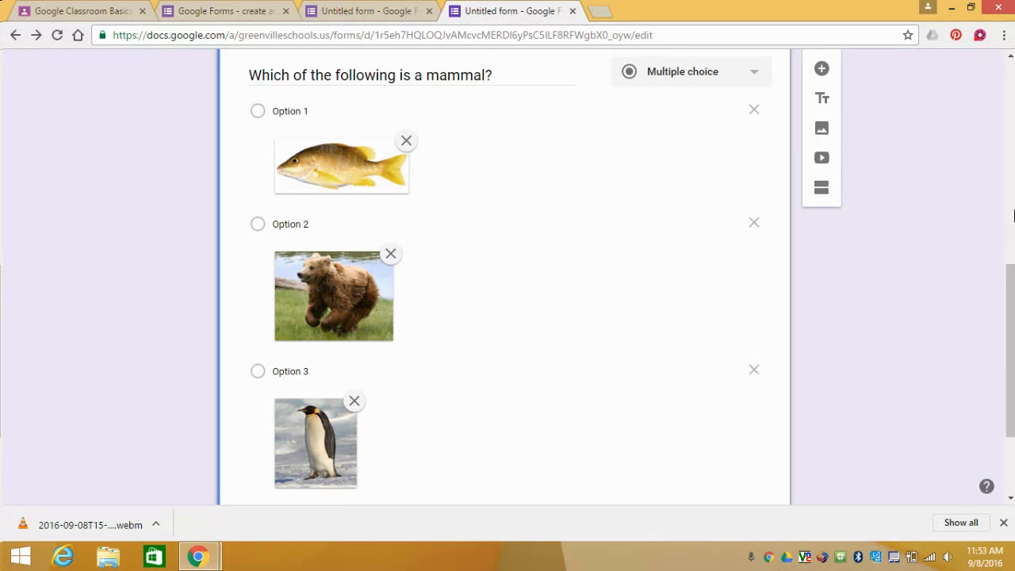
left_click_drag(1010, 290, 1012, 158)
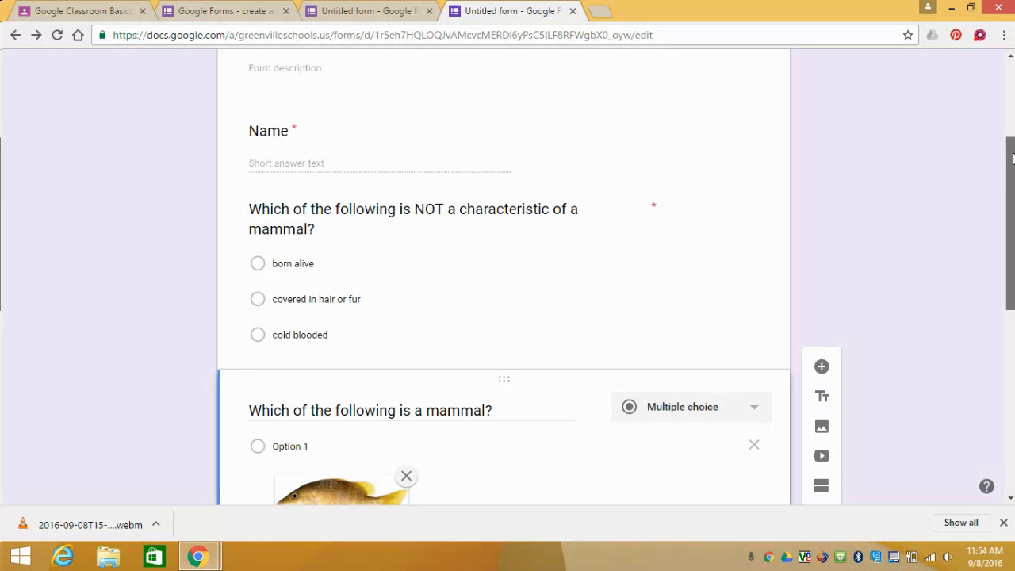
left_click_drag(1013, 159, 1012, 99)
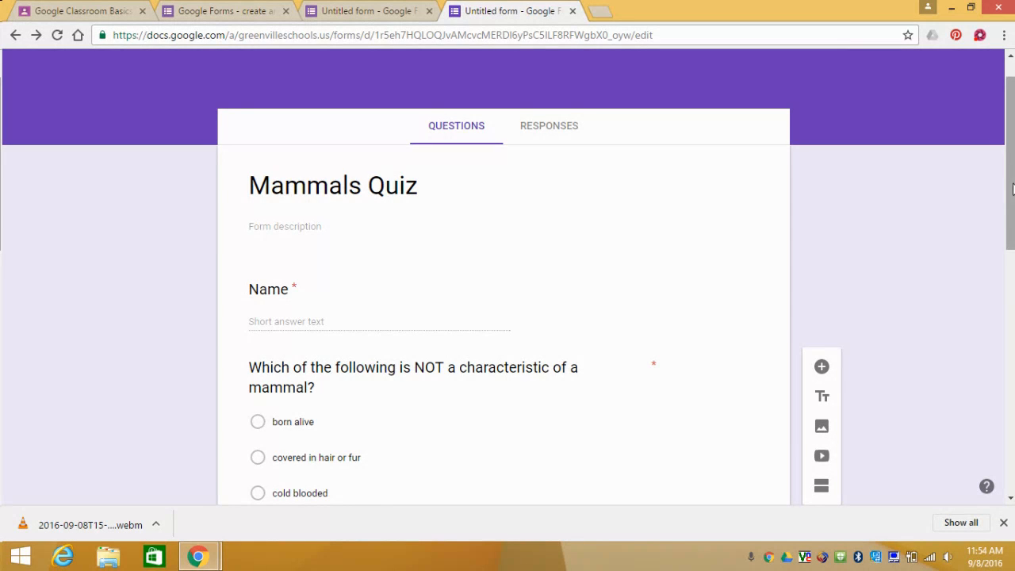
Limit the Mammals Quiz form to 1 response, turn it into a quiz, and save the settings
left_click_drag(1013, 190, 1013, 175)
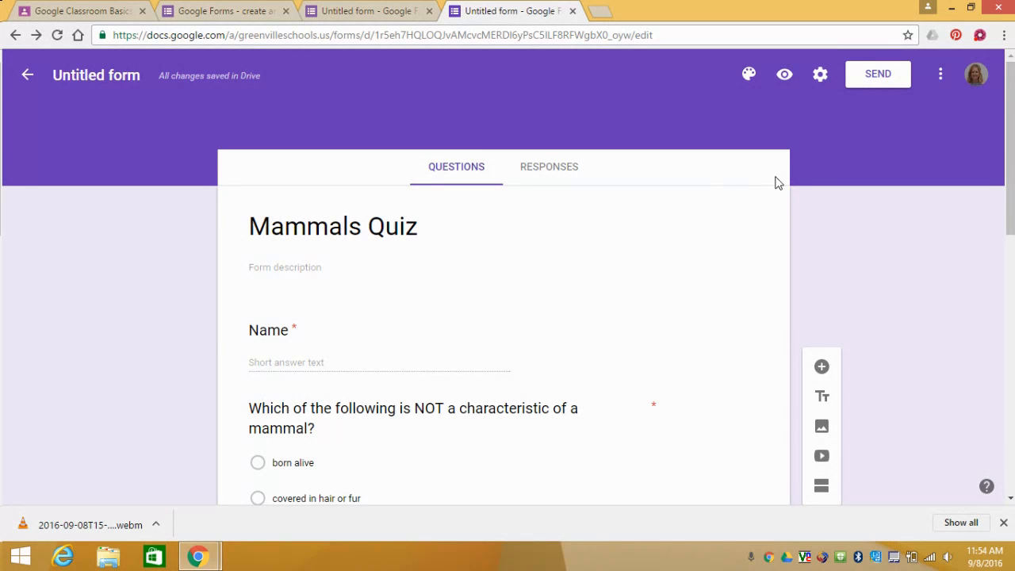
left_click(820, 78)
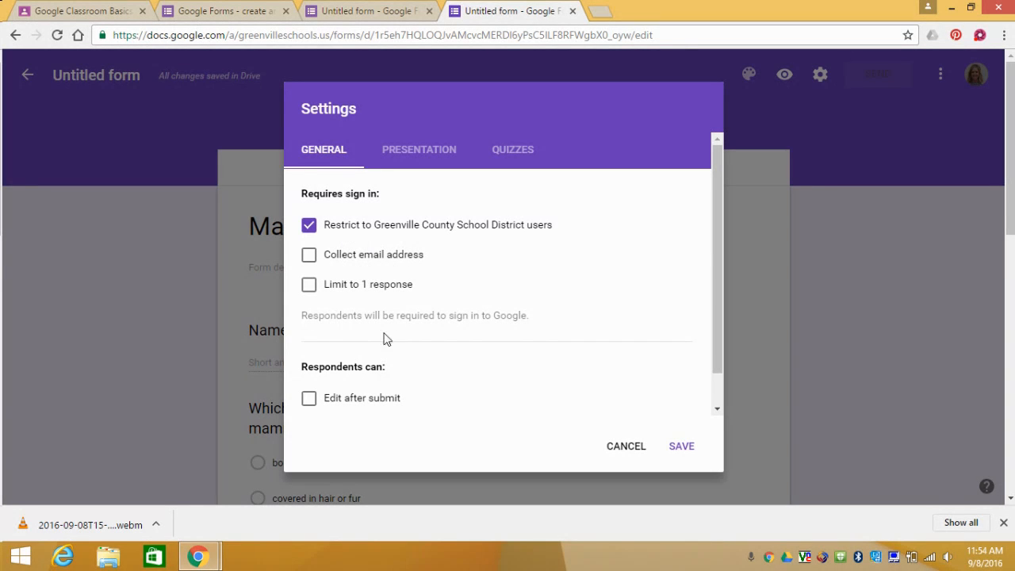
left_click(308, 290)
left_click(520, 153)
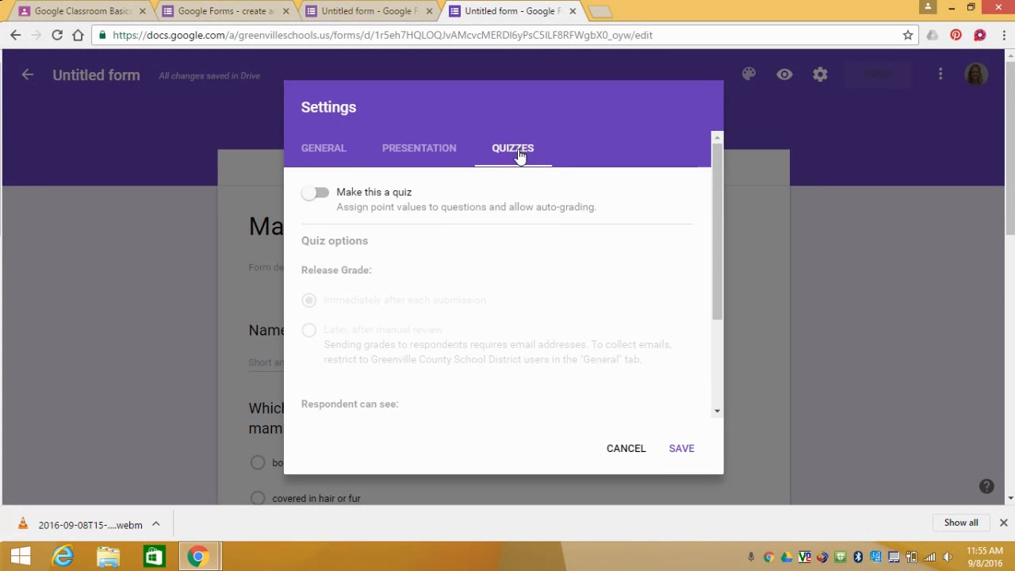
left_click(322, 198)
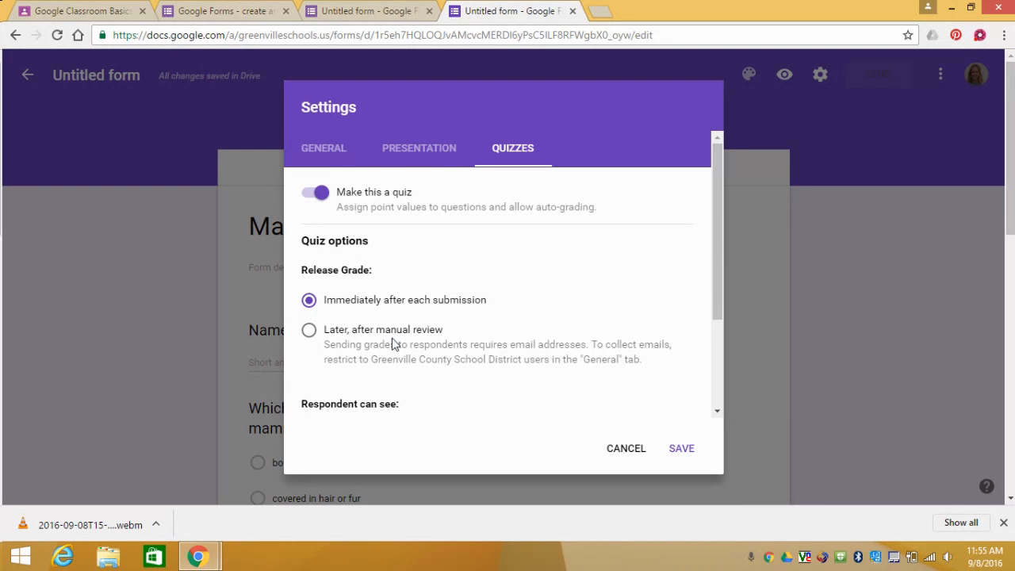
left_click_drag(714, 273, 700, 385)
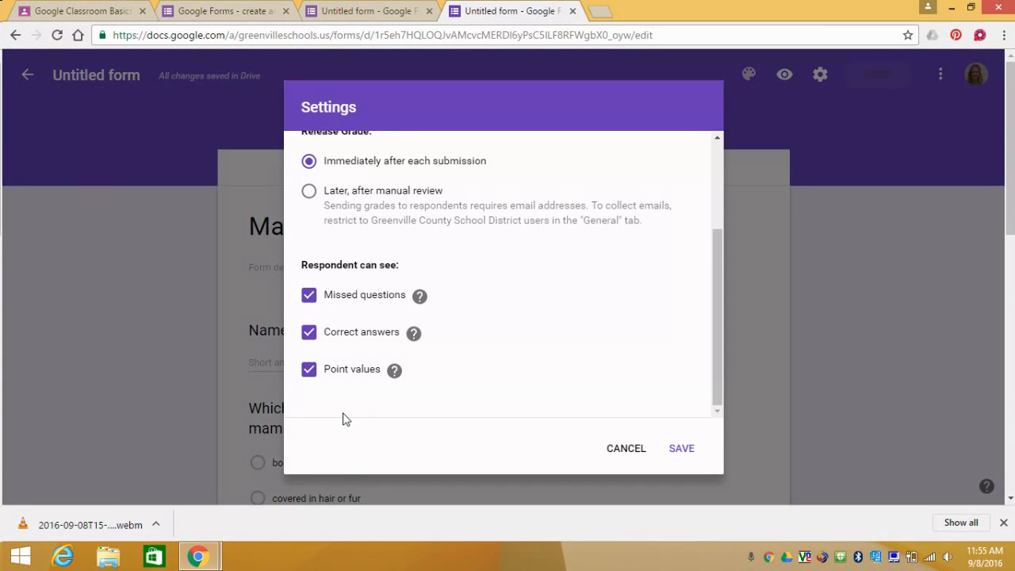
left_click(685, 452)
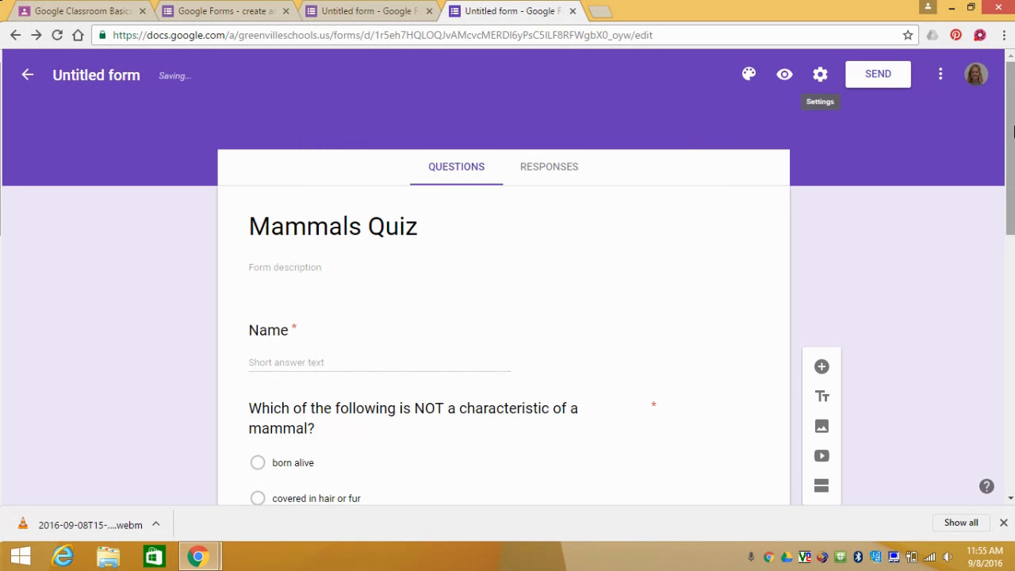
Mark "cold blooded" as the correct answer to the NOT-a-mammal-characteristic question and make it worth 10 points
left_click_drag(1012, 131, 1013, 227)
left_click(570, 238)
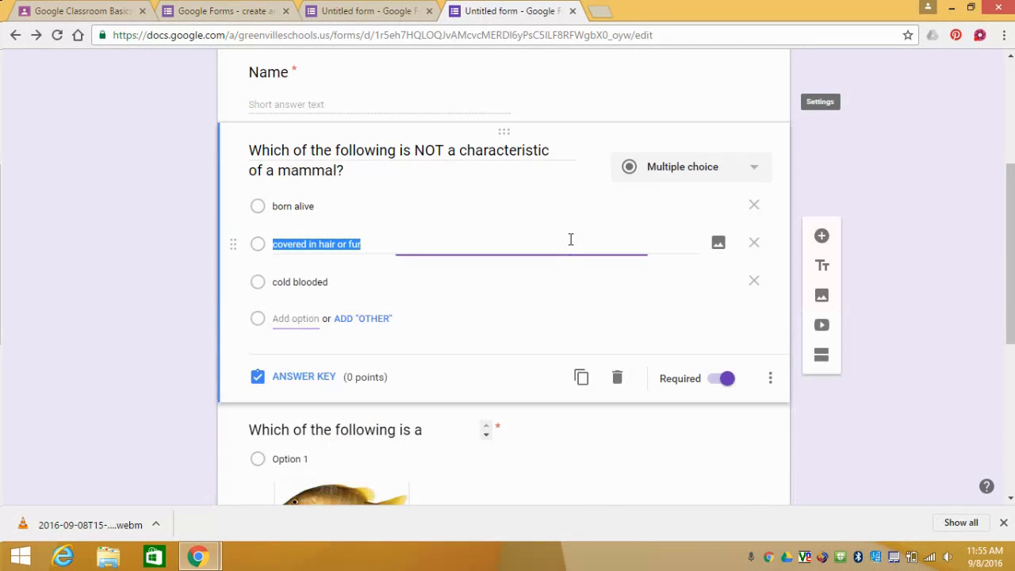
left_click(303, 382)
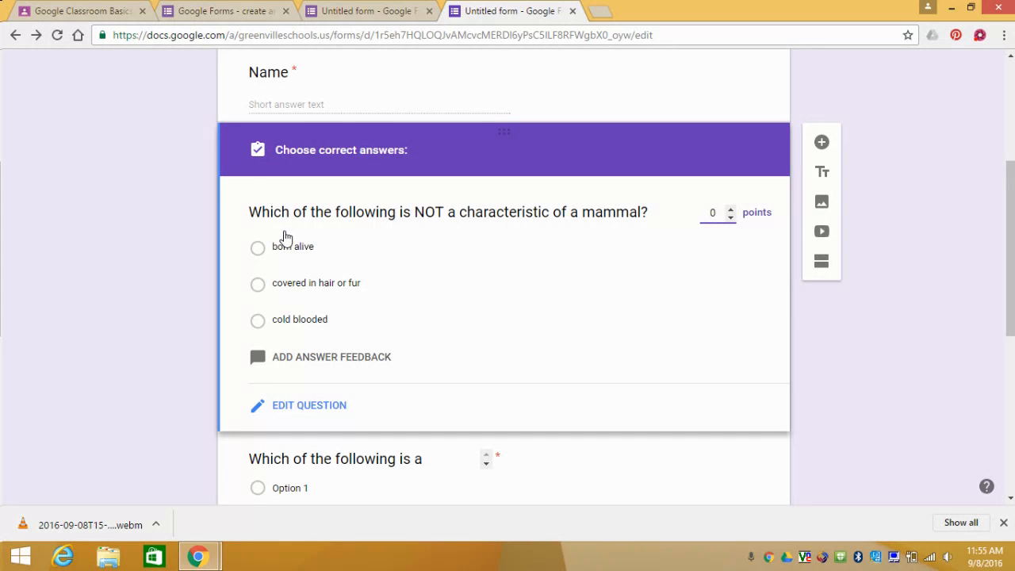
left_click(257, 324)
left_click_drag(723, 212, 691, 214)
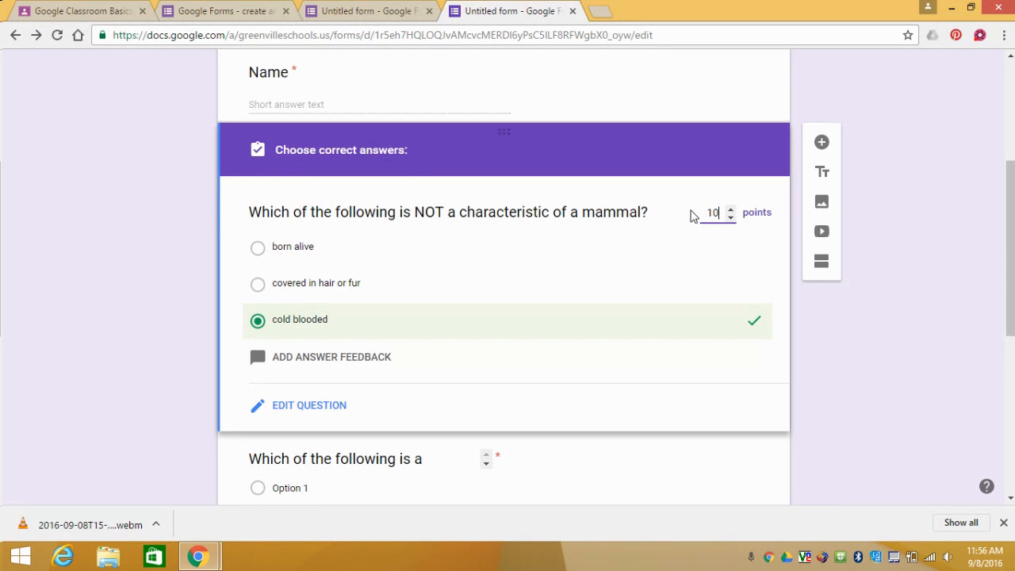
Mark Option 2, the bear picture, as correct for "Which of the following is a mammal?" and assign 25 points
left_click_drag(1010, 182, 1010, 343)
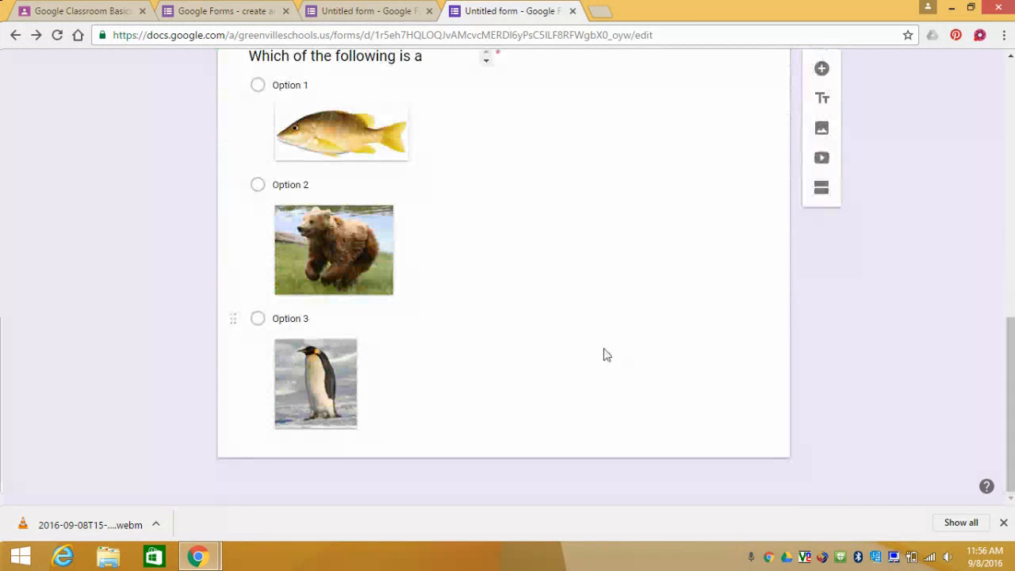
left_click(558, 361)
left_click_drag(1008, 260, 1006, 367)
left_click(294, 497)
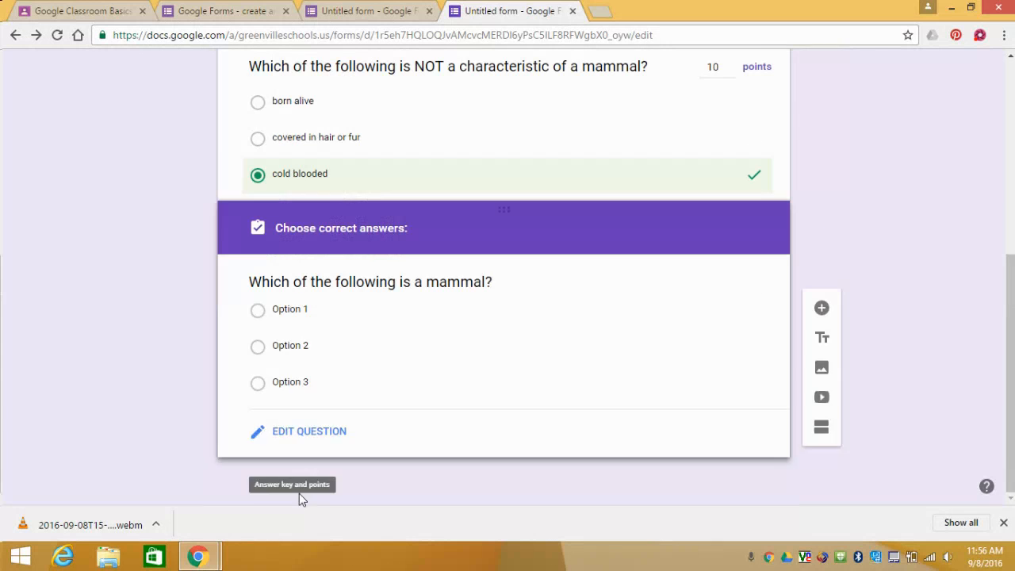
scroll(261, 407, "down", 1)
left_click(258, 333)
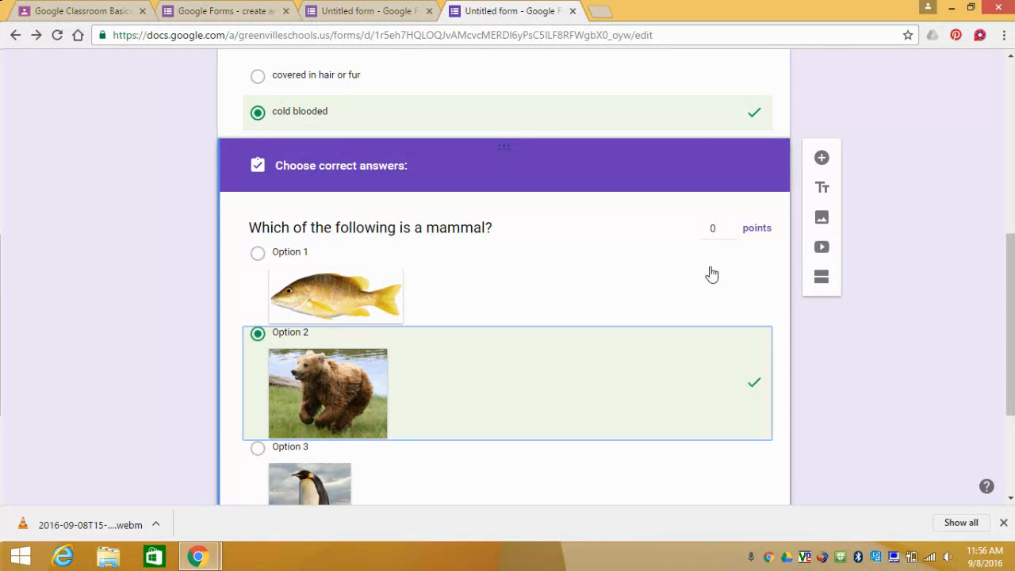
left_click(730, 234)
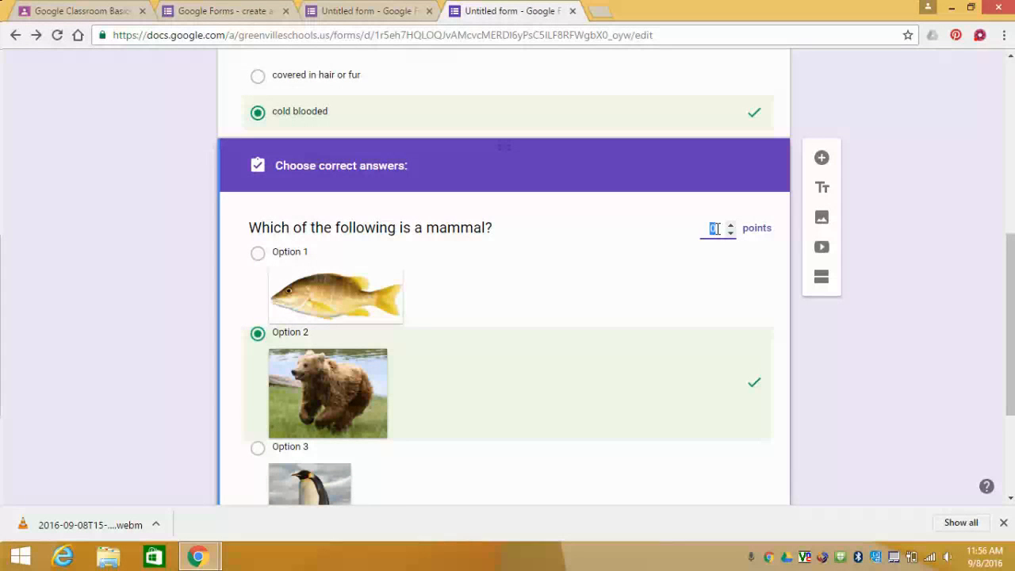
scroll(1007, 317, "down", 3)
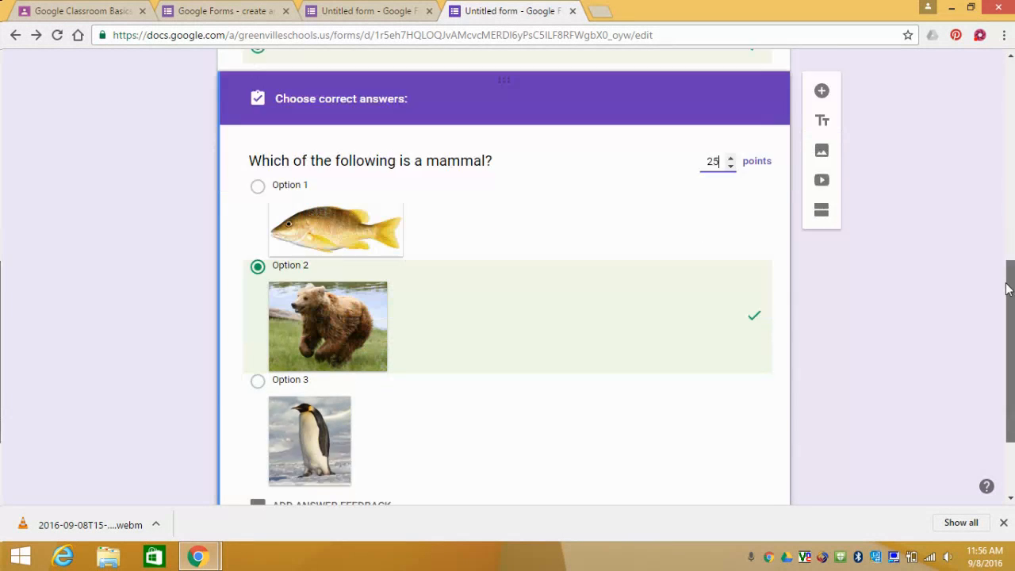
Preview the Mammals Quiz as respondents see it, look through it to its end, and return to editing
left_click_drag(1002, 332, 1012, 74)
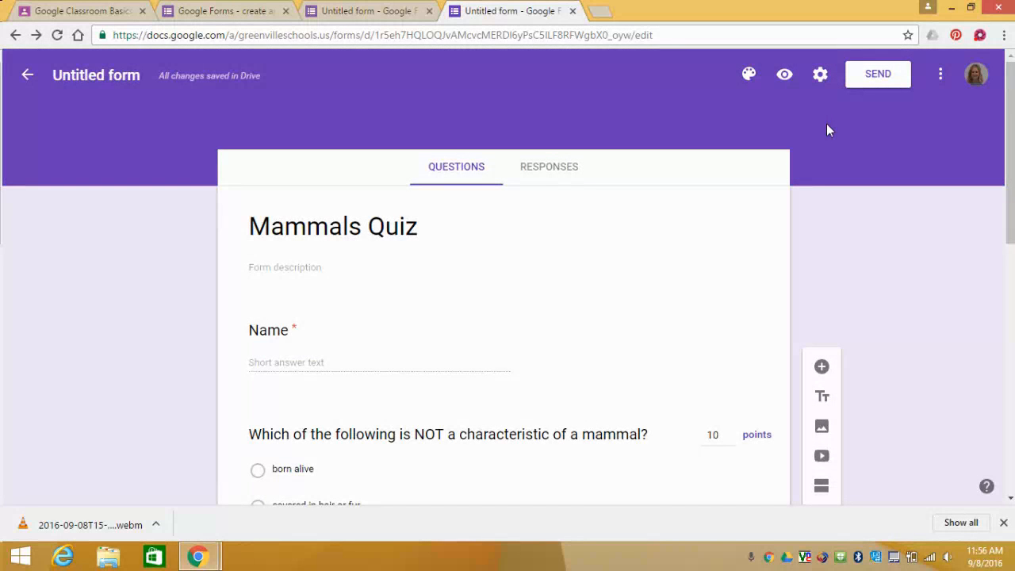
left_click(785, 76)
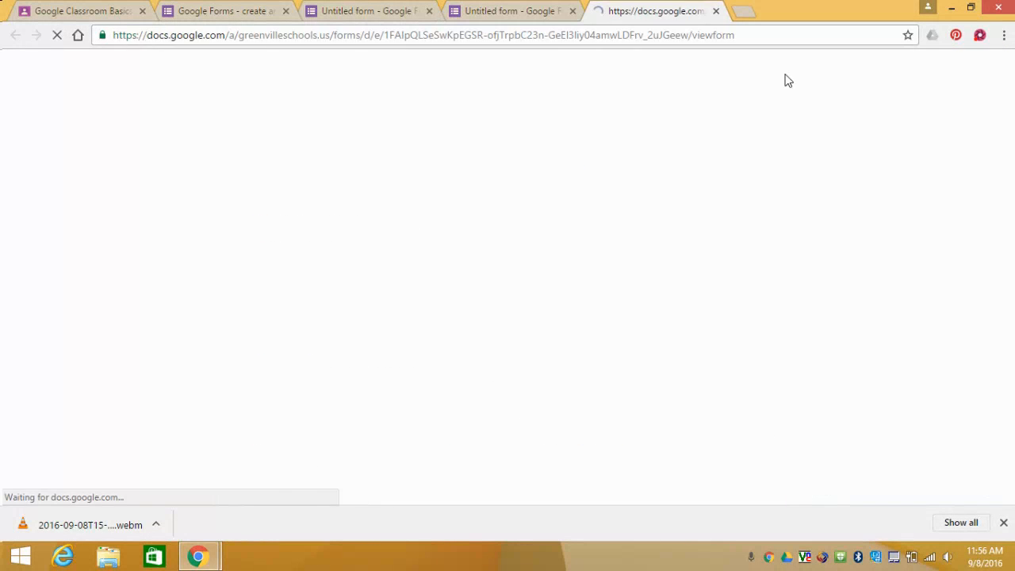
left_click_drag(1011, 59, 1011, 362)
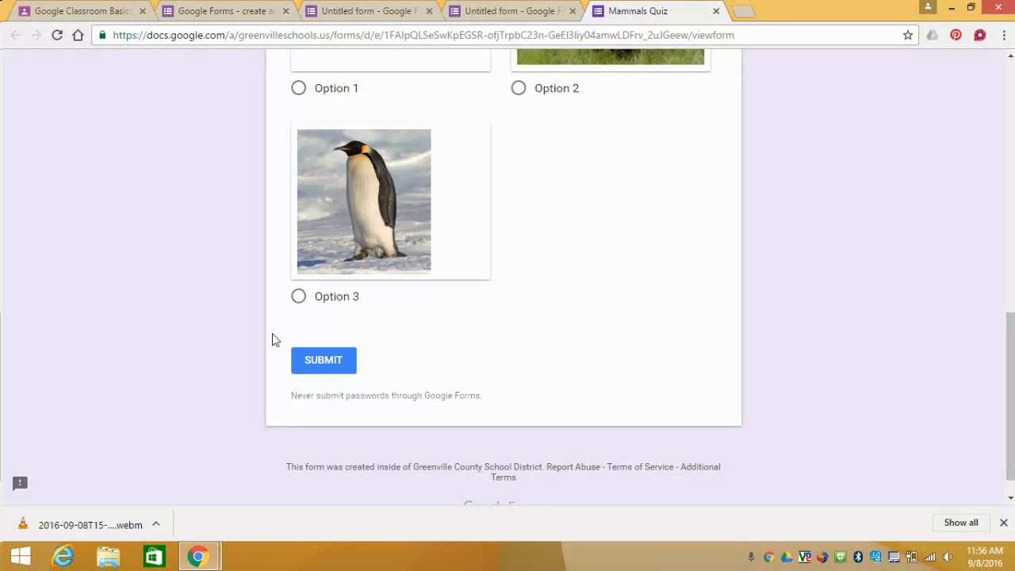
left_click_drag(1012, 371, 1009, 115)
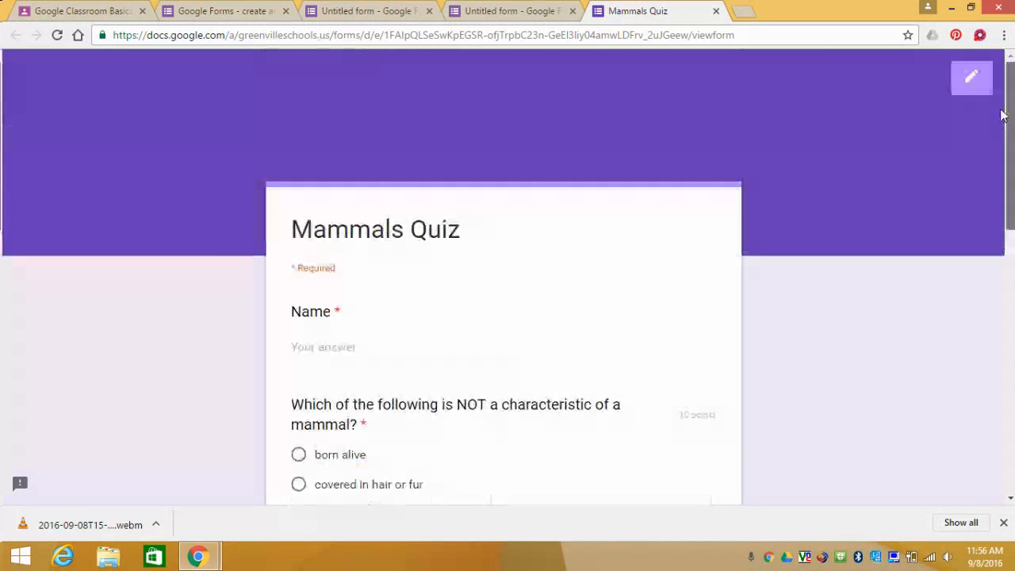
left_click(972, 80)
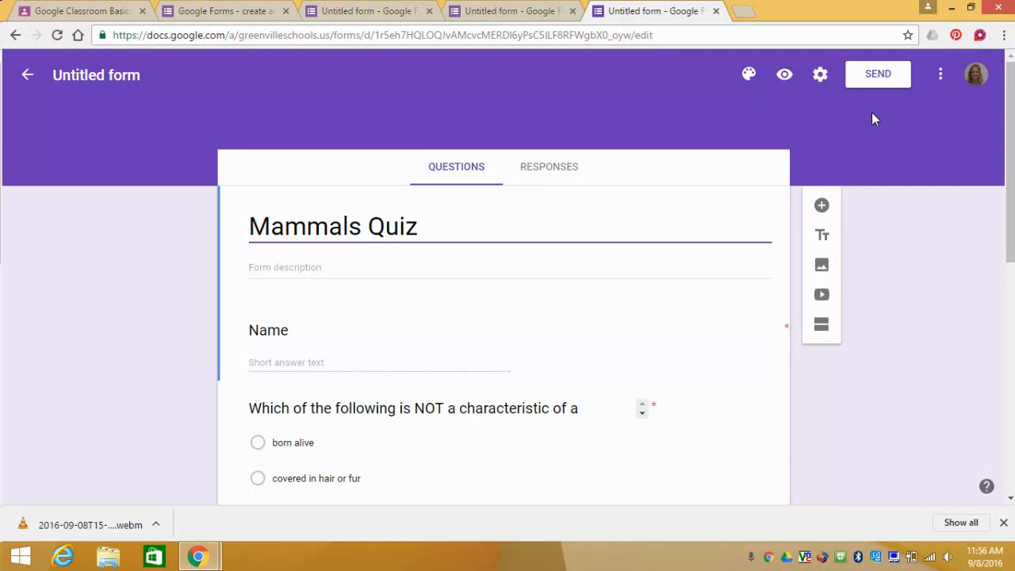
Generate a shortened link for sending the Mammals Quiz form and copy it
left_click(878, 75)
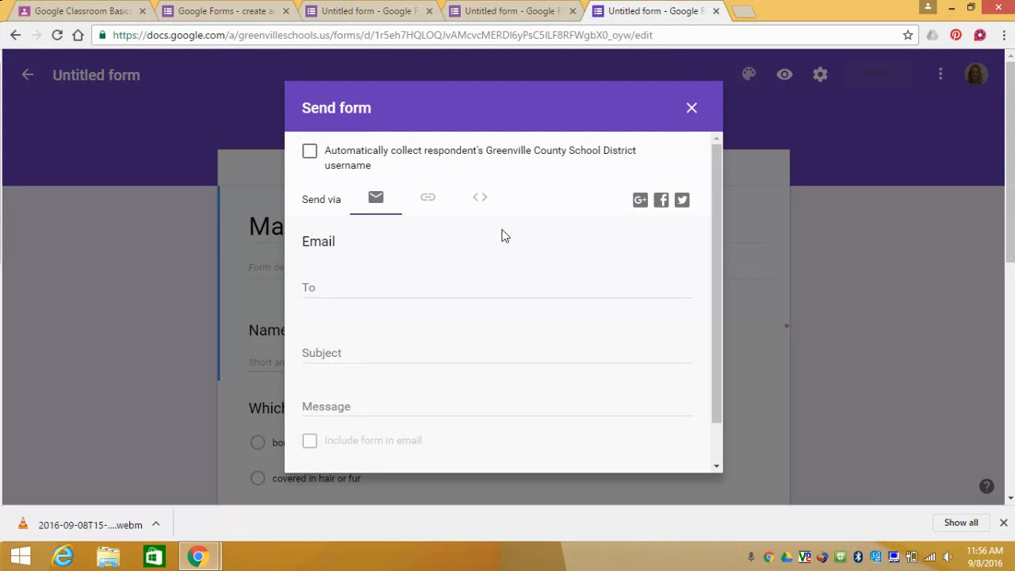
left_click(427, 204)
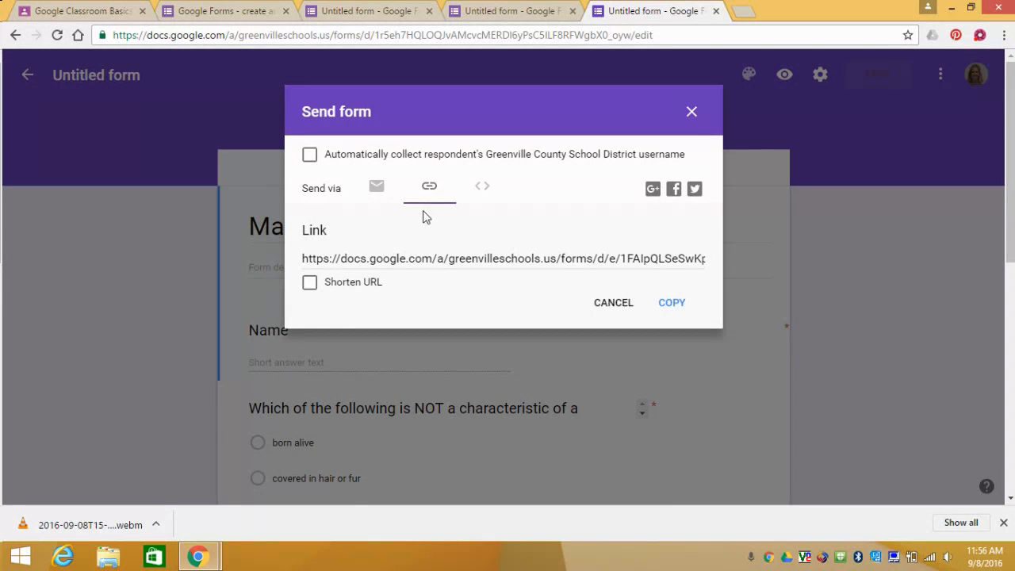
left_click(310, 283)
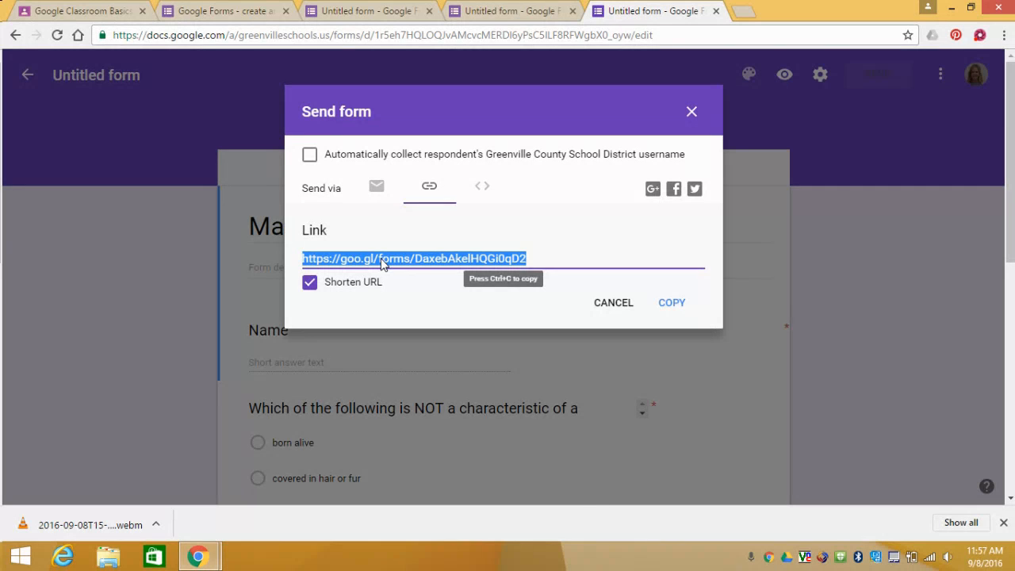
left_click(664, 309)
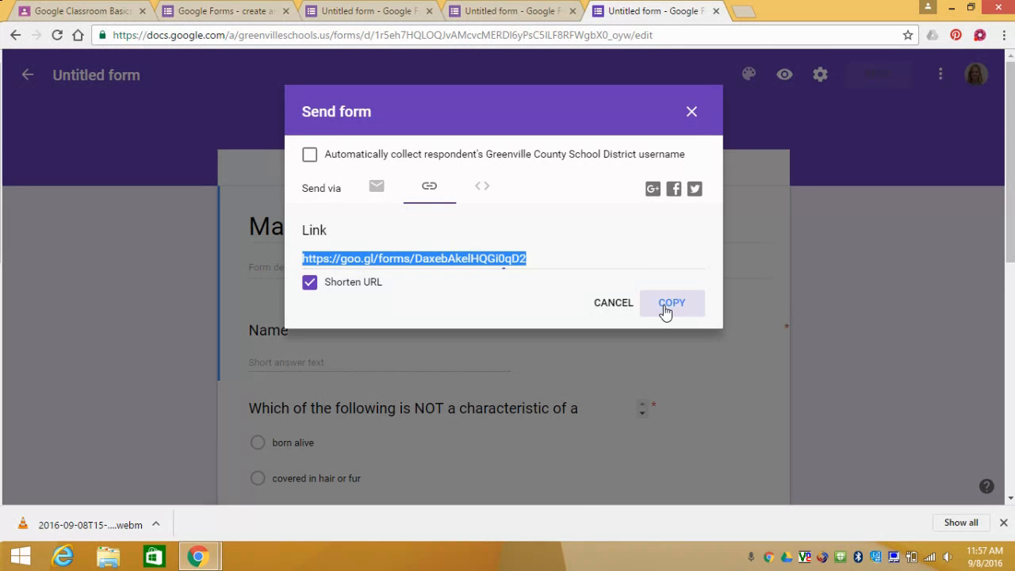
Switch to the Google Classroom Basics class in Google Classroom and delete the scheduled Sample Test post
left_click(91, 10)
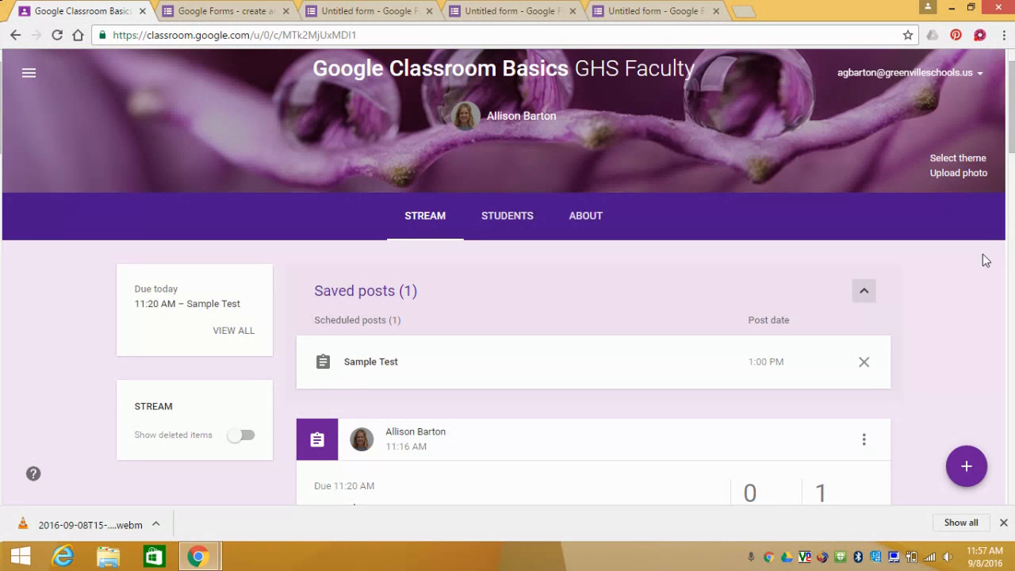
left_click(864, 371)
left_click(548, 301)
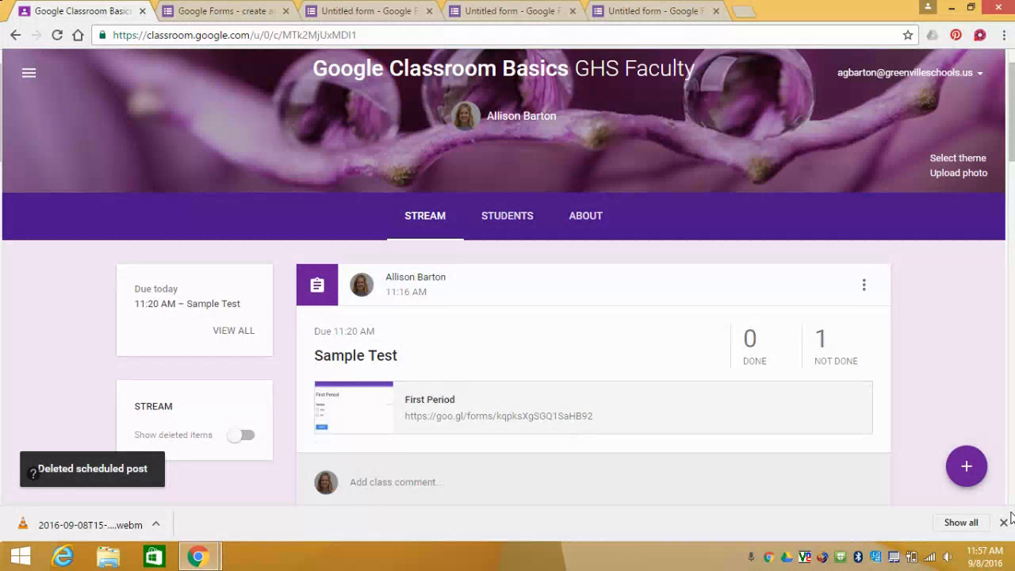
Create a new class assignment titled "Sample Animal Quiz"
mouse_move(969, 474)
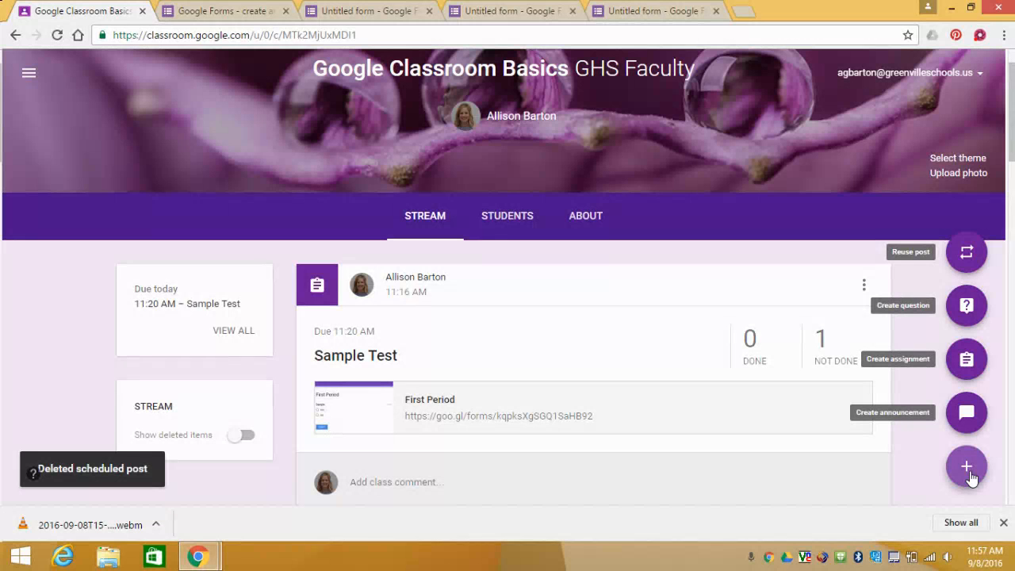
left_click(959, 364)
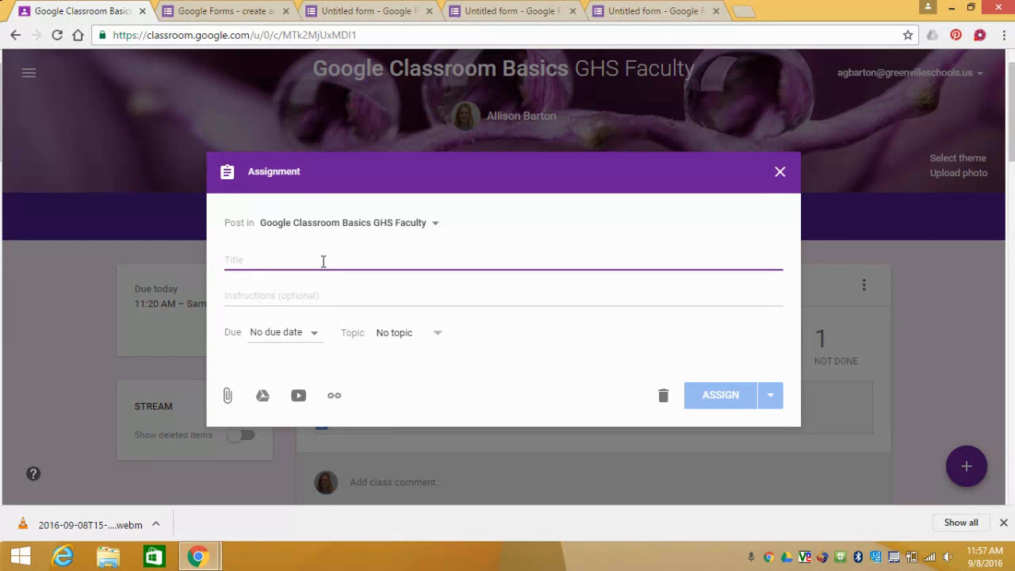
type("Sample ")
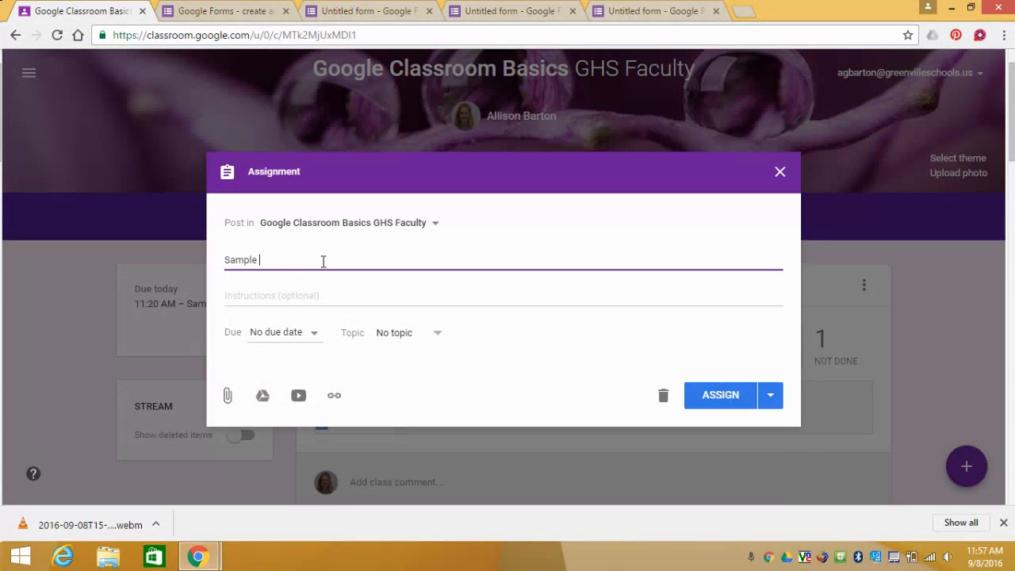
type("Animal Quiz")
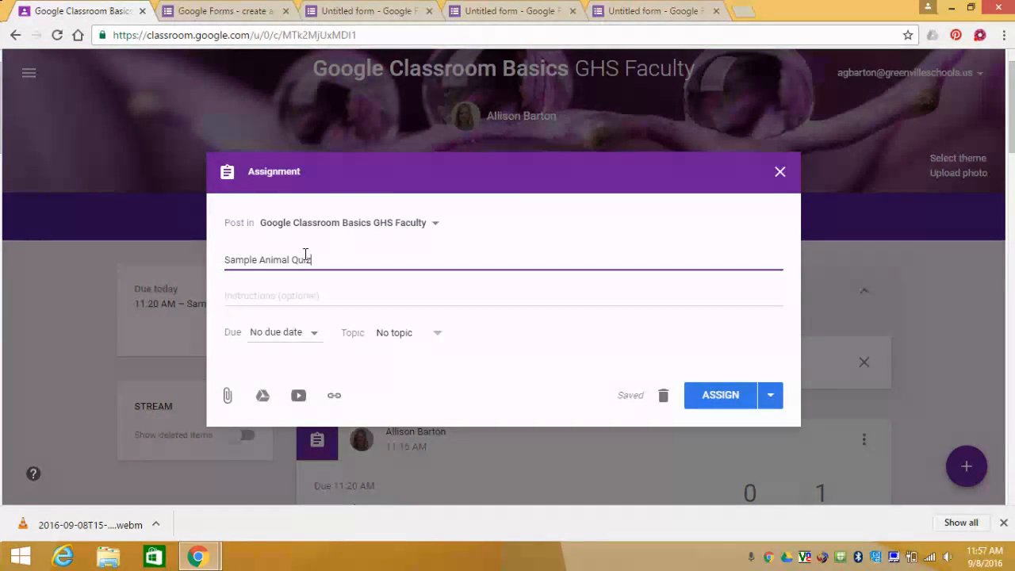
left_click(345, 268)
Set the assignment's due date and time to Sep 8, 2016 at 1:55 PM
left_click(296, 334)
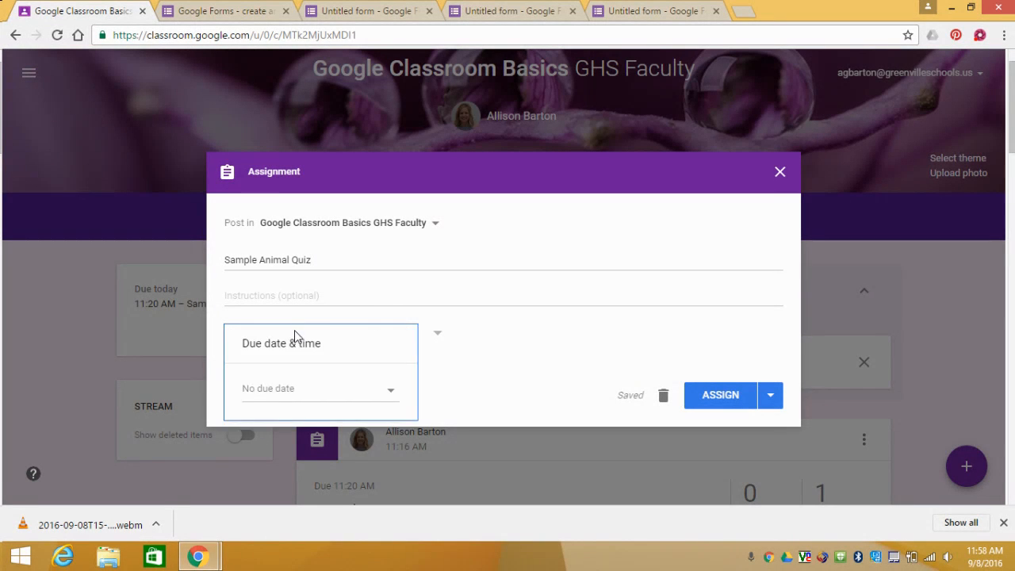
left_click(279, 391)
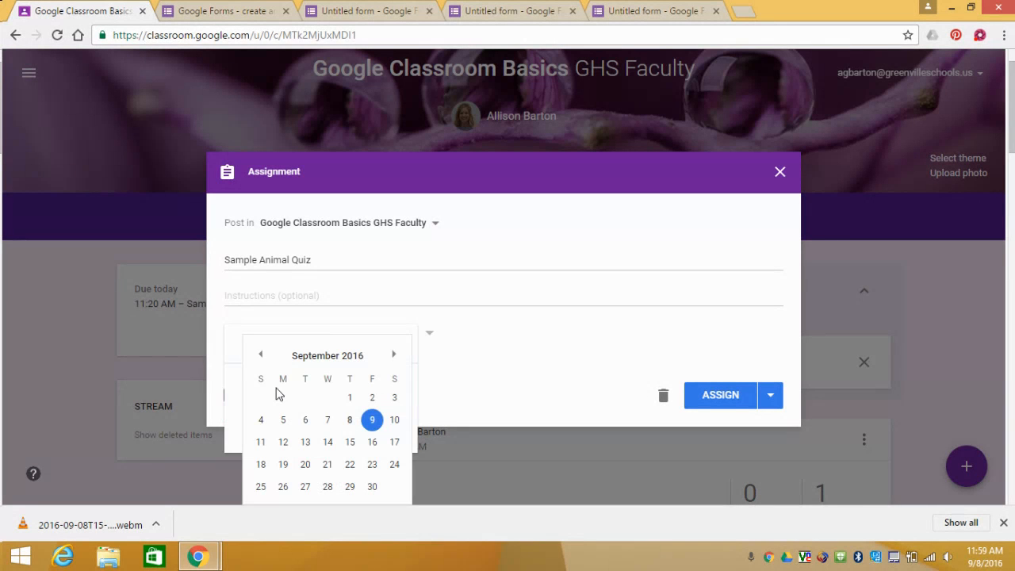
left_click(350, 421)
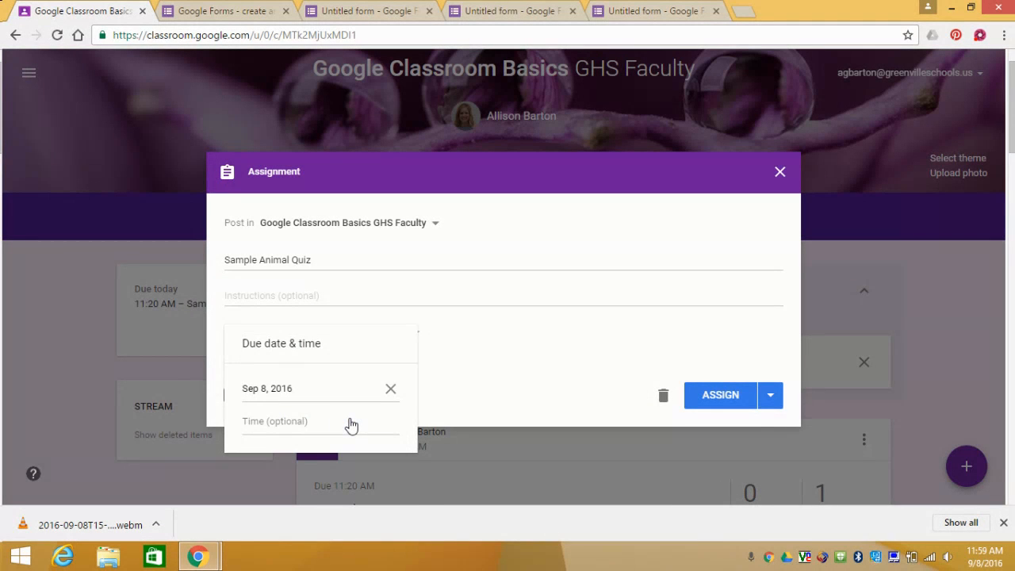
left_click(282, 422)
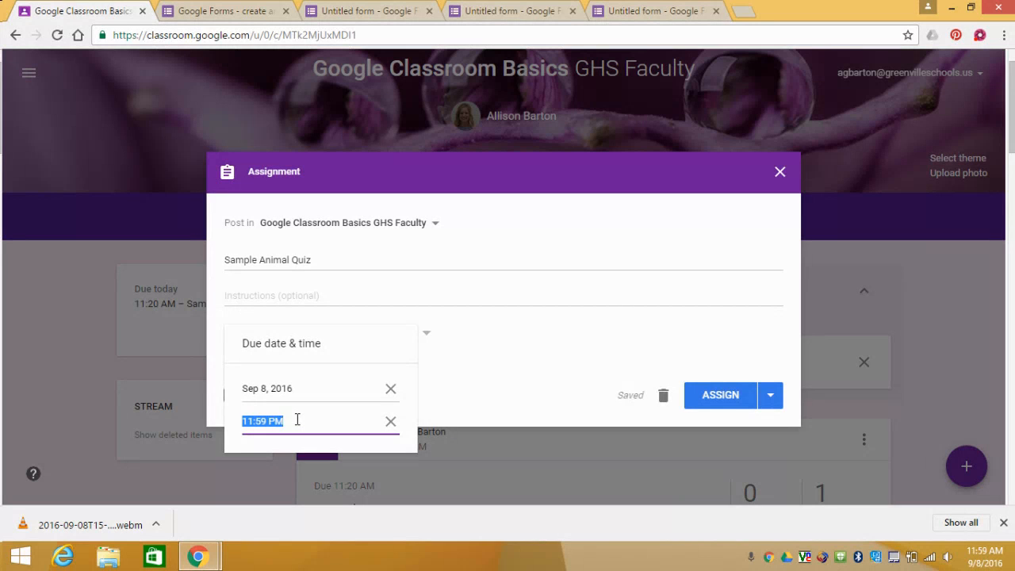
type("2")
key("BackSpace")
type("1:55")
left_click(435, 420)
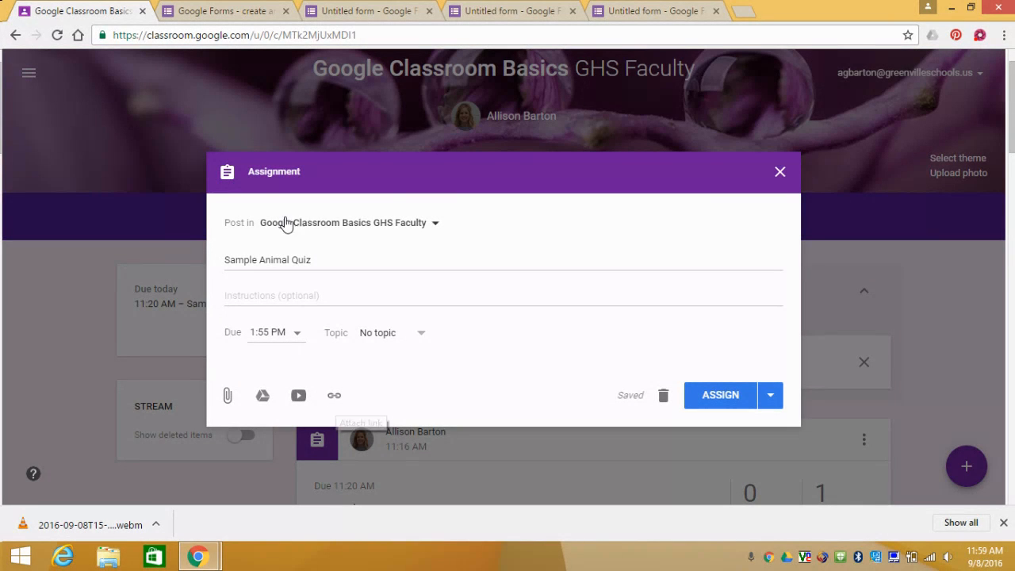
Attach the copied Mammals Quiz short link to the Sample Animal Quiz assignment
left_click(334, 398)
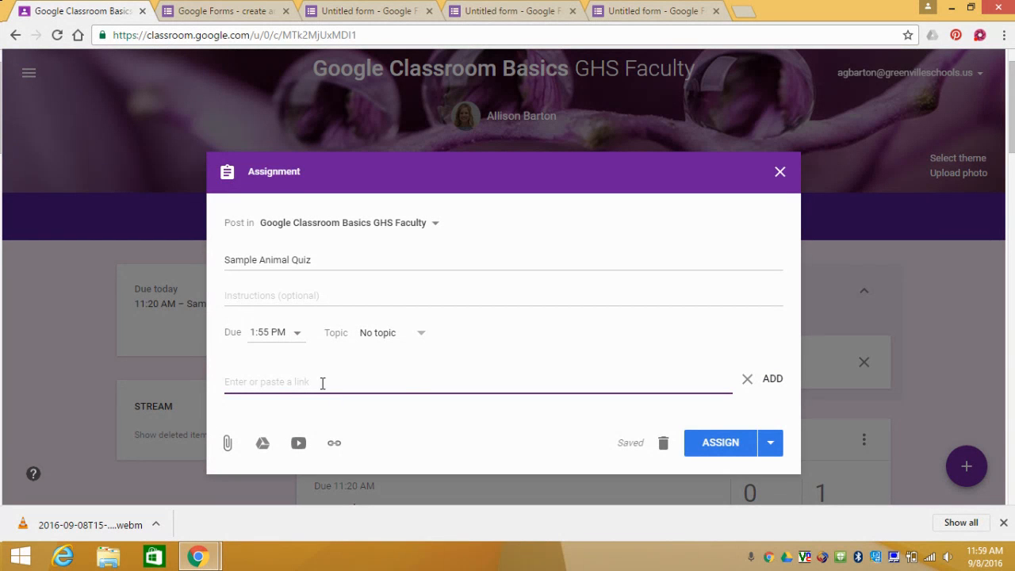
key("ctrl+v")
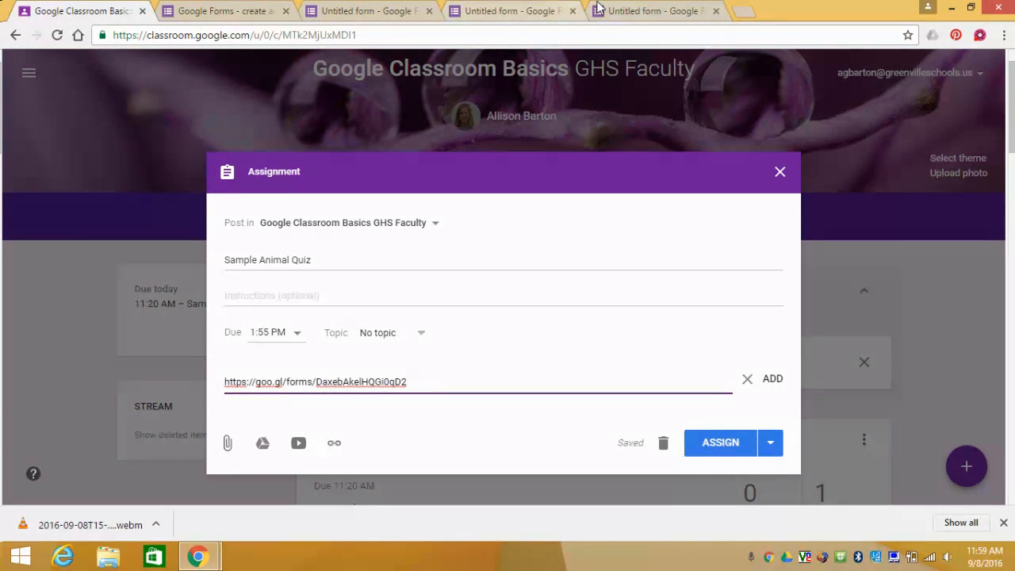
left_click(539, 11)
left_click(591, 10)
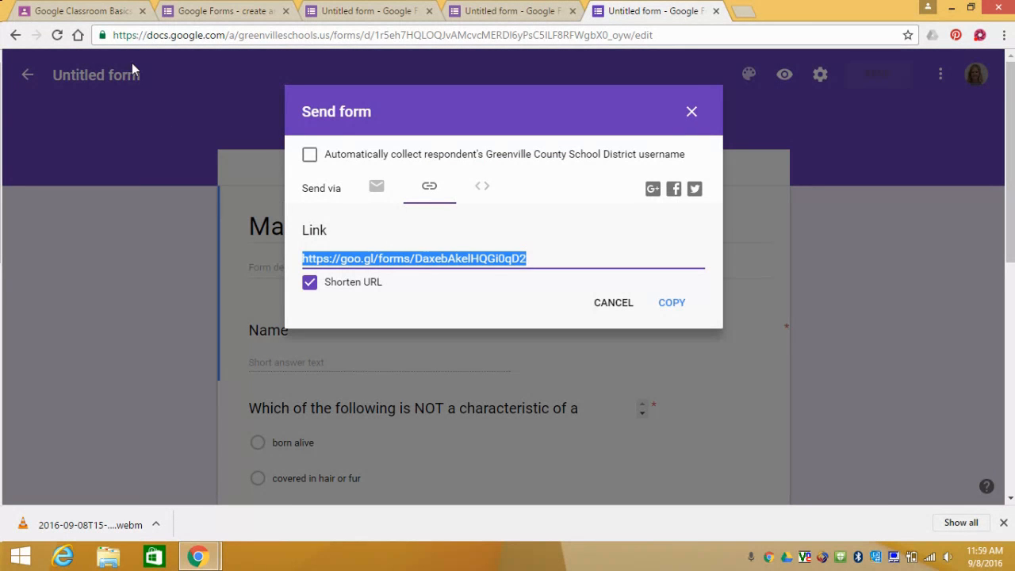
left_click(83, 11)
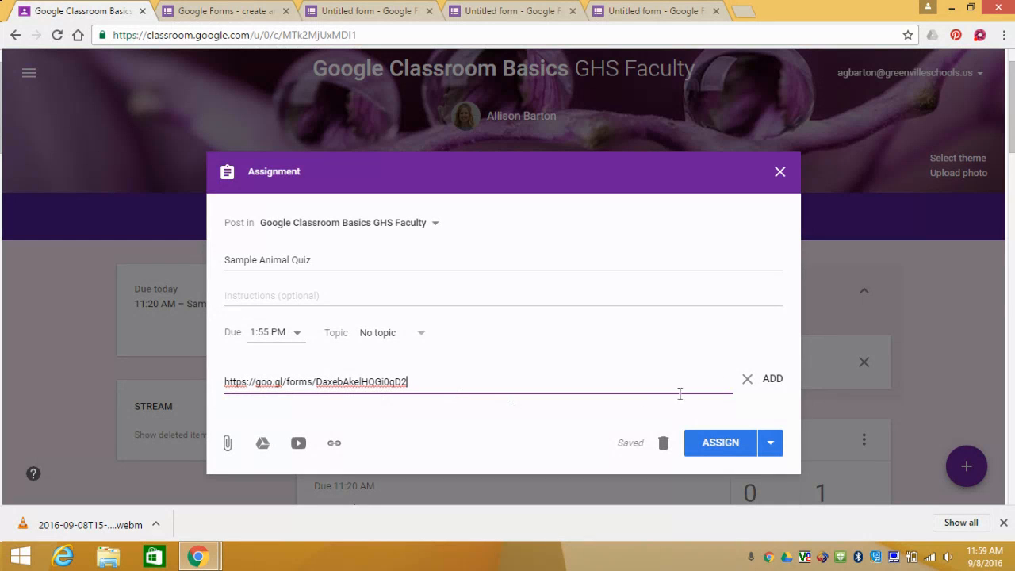
left_click(773, 380)
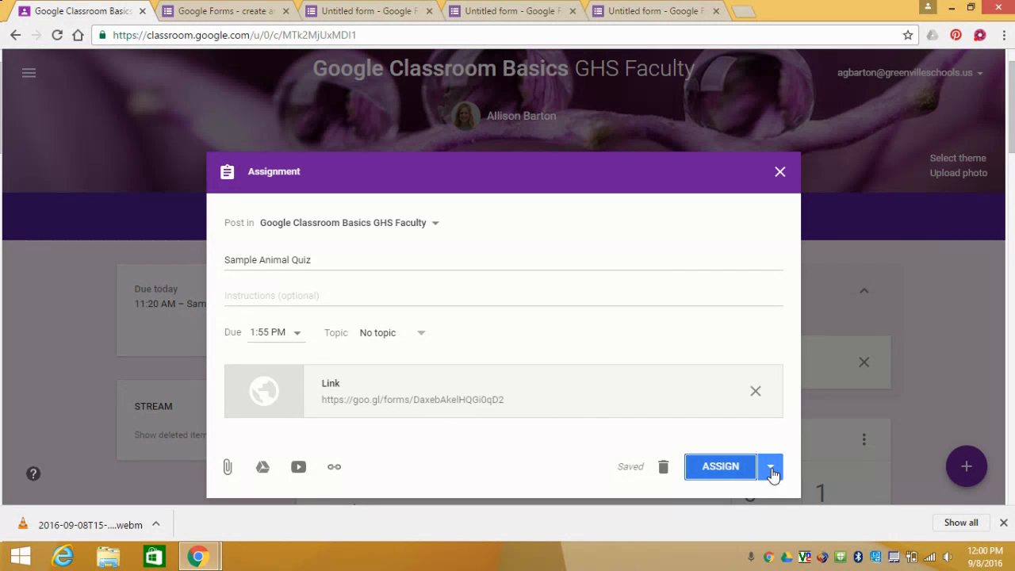
Schedule the assignment to post on Sep 8, 2016 at 1:00 PM instead of assigning it immediately
left_click(771, 471)
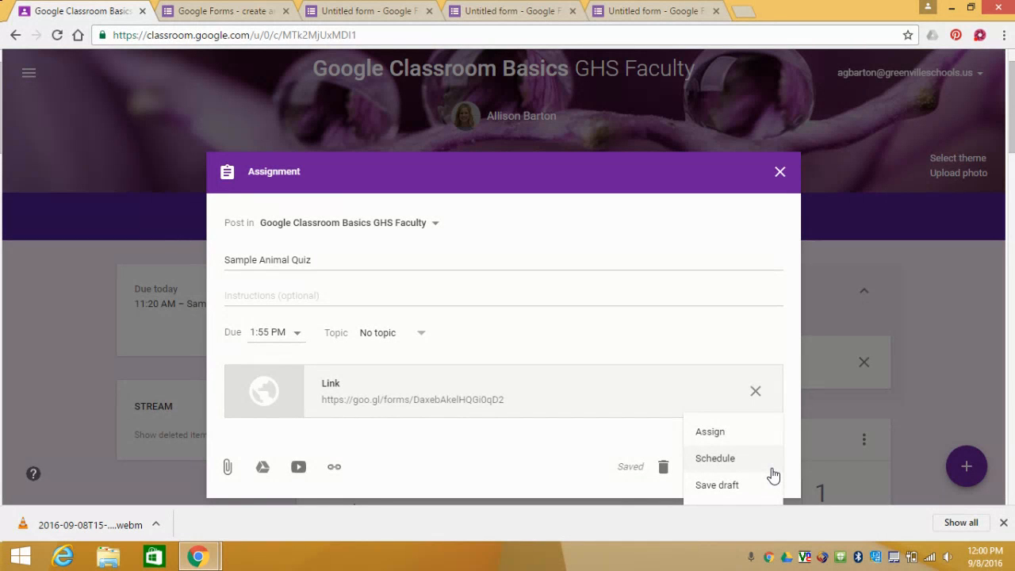
left_click(715, 458)
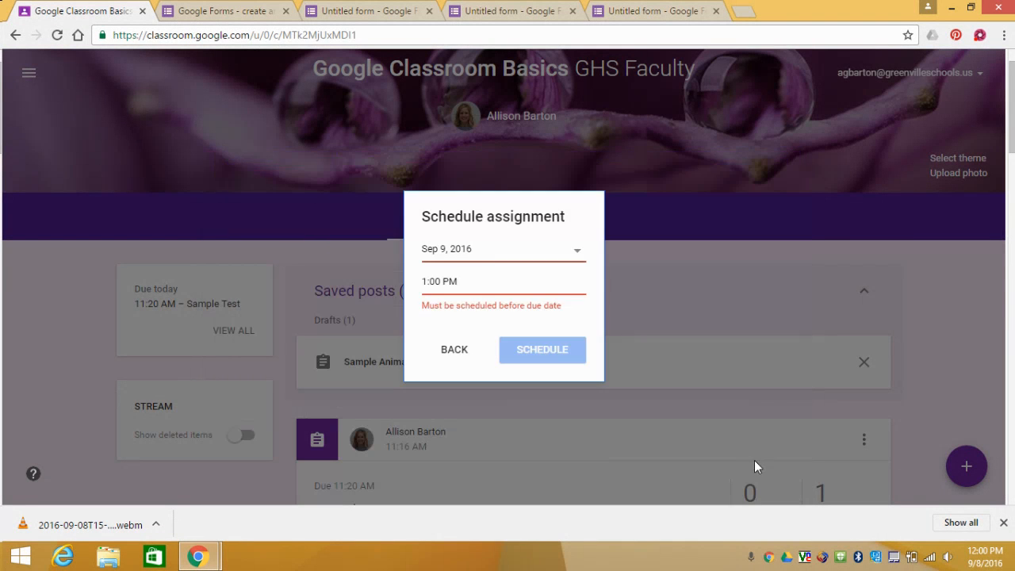
left_click(447, 251)
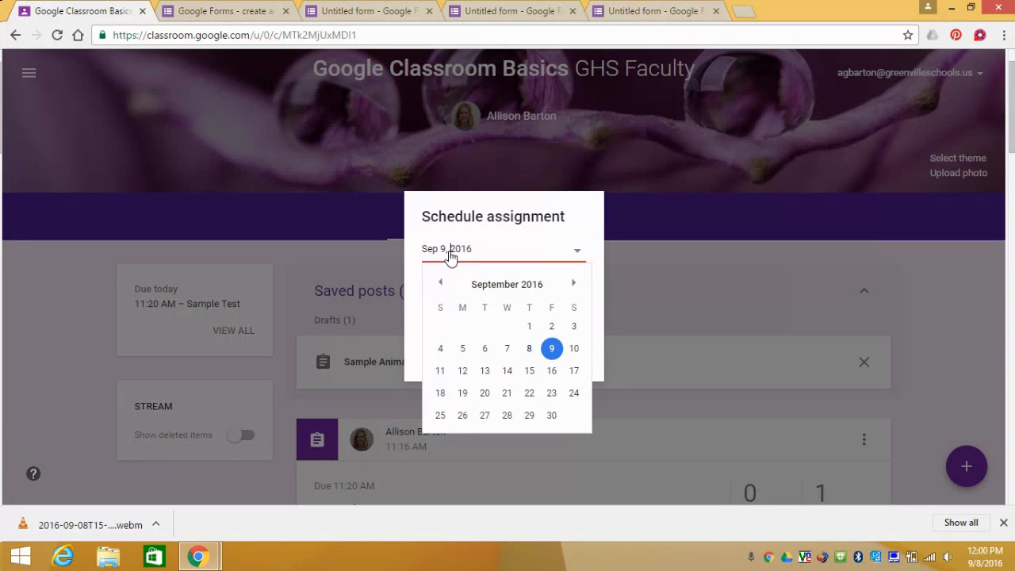
left_click(530, 349)
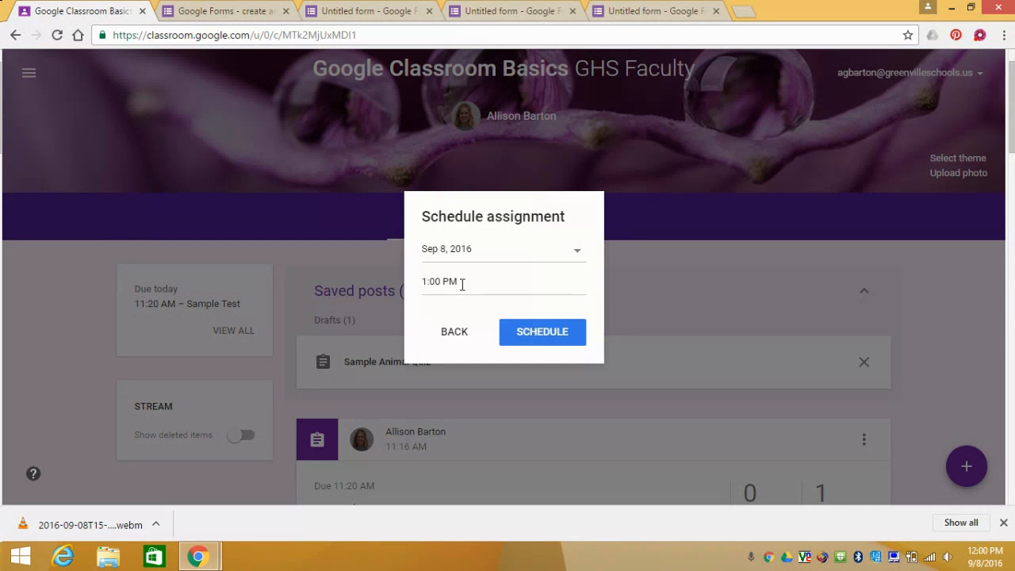
left_click(543, 339)
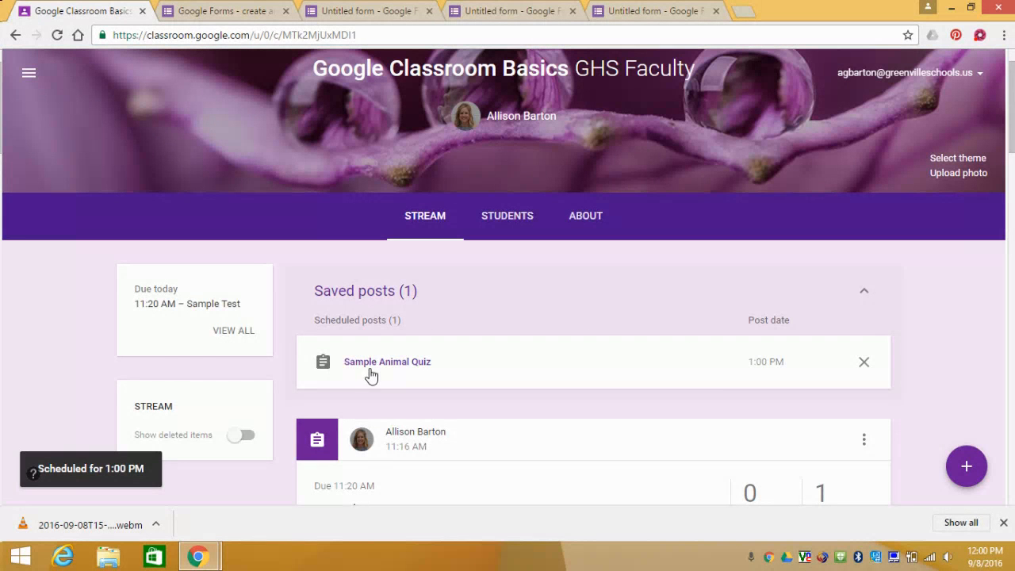
Look over the class stream, switch to the Mammals Quiz form in Google Forms and check its responses
scroll(1012, 180, "down", 3)
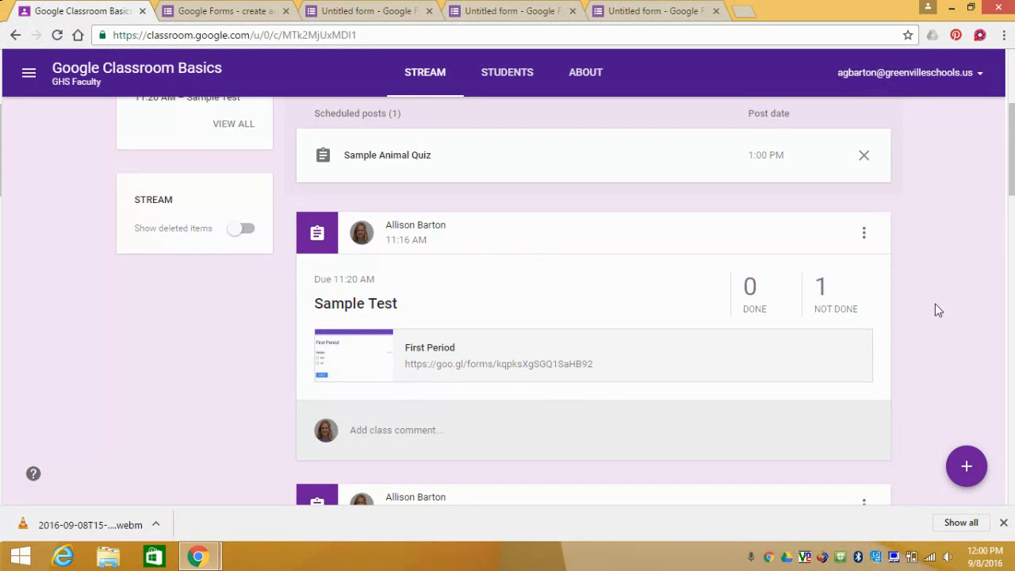
scroll(1013, 182, "up", 2)
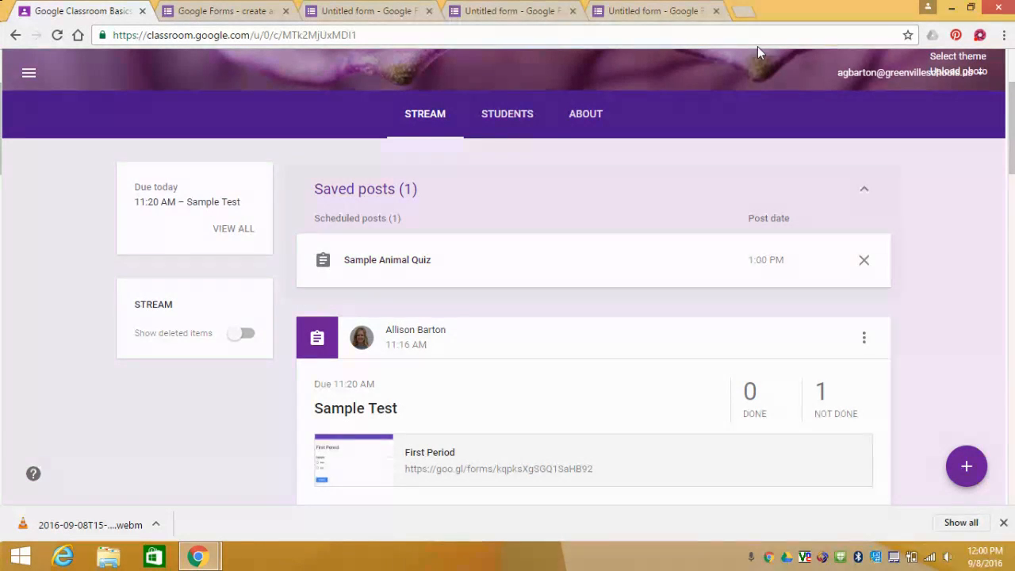
left_click(512, 9)
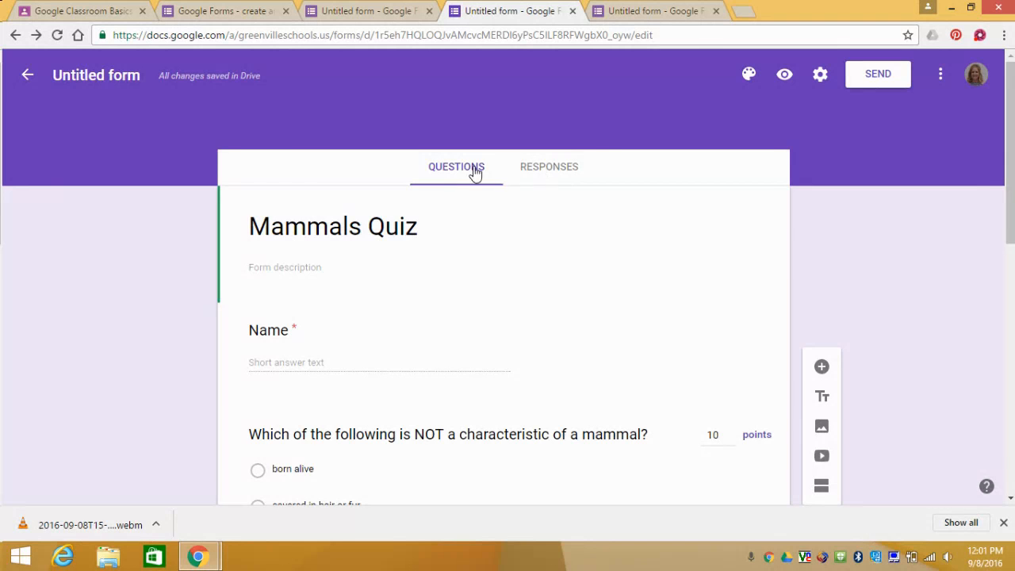
left_click(517, 172)
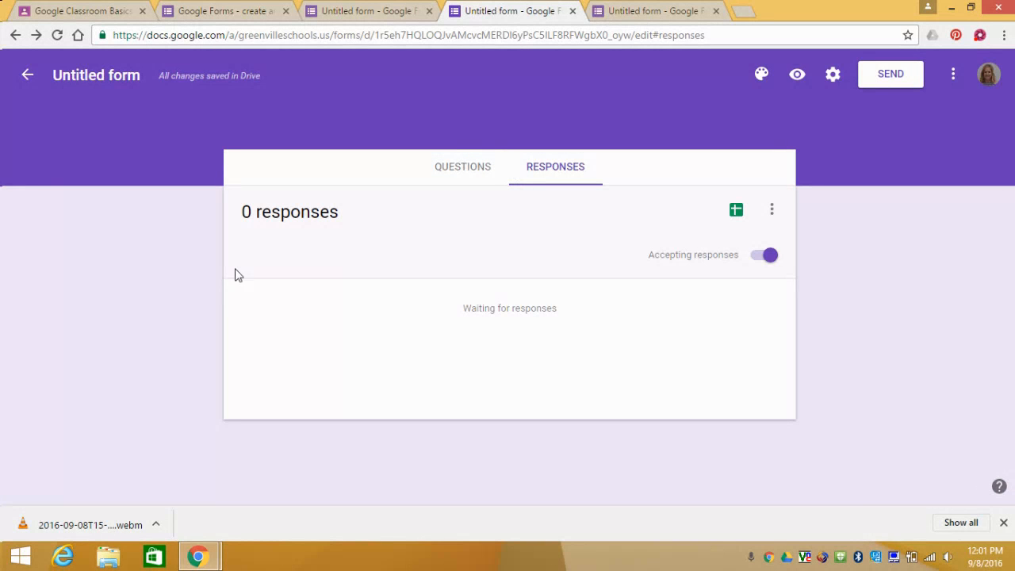
left_click(460, 170)
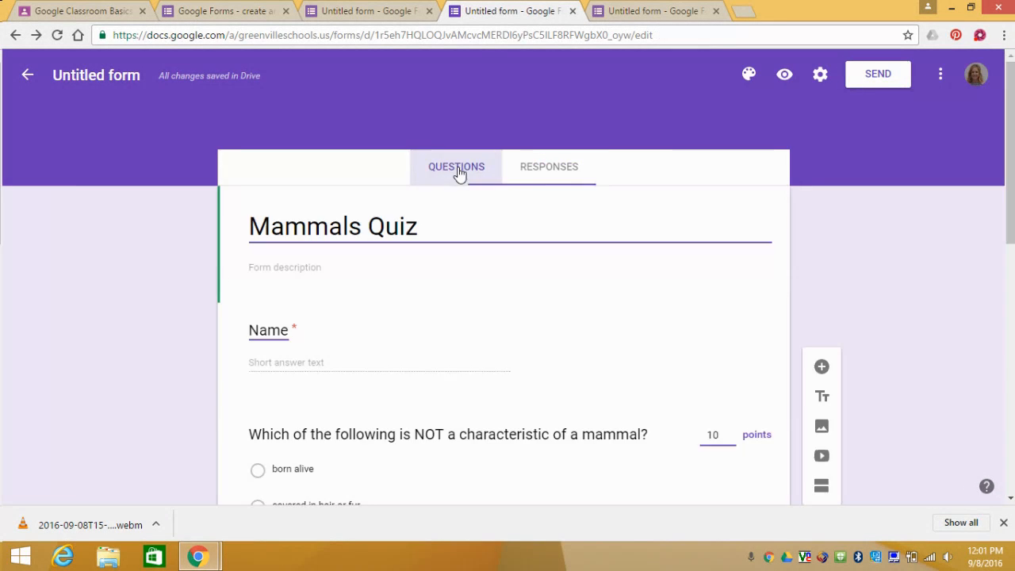
Open the student preview of the Mammals Quiz and enter "Sample Student" as the name
left_click(784, 77)
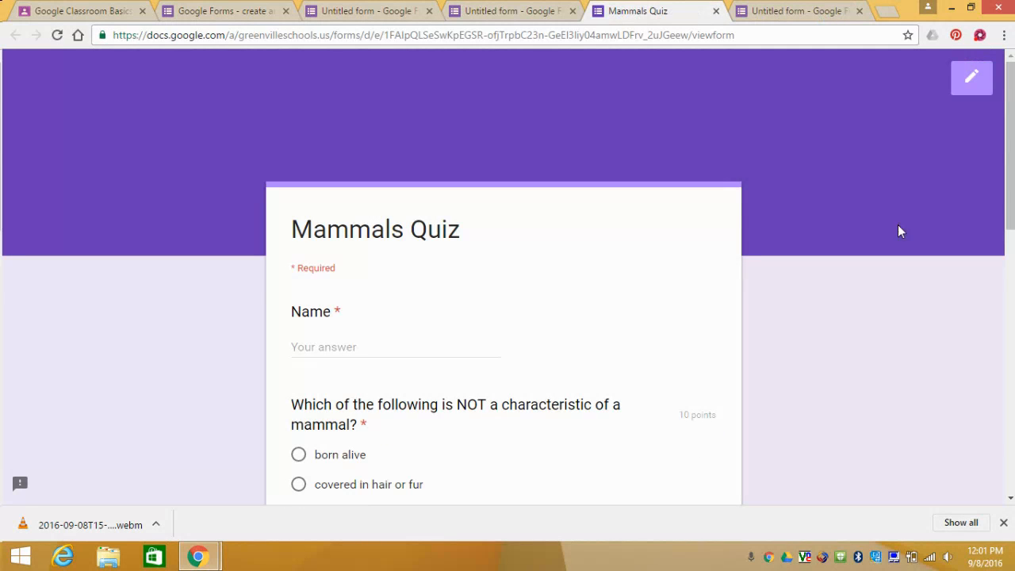
type("Sample S")
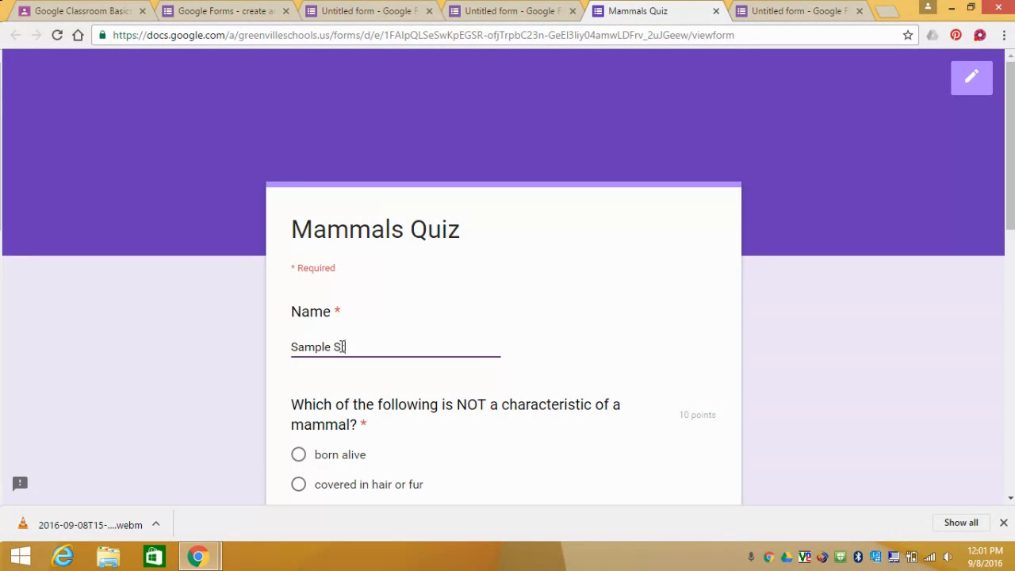
type("tudent")
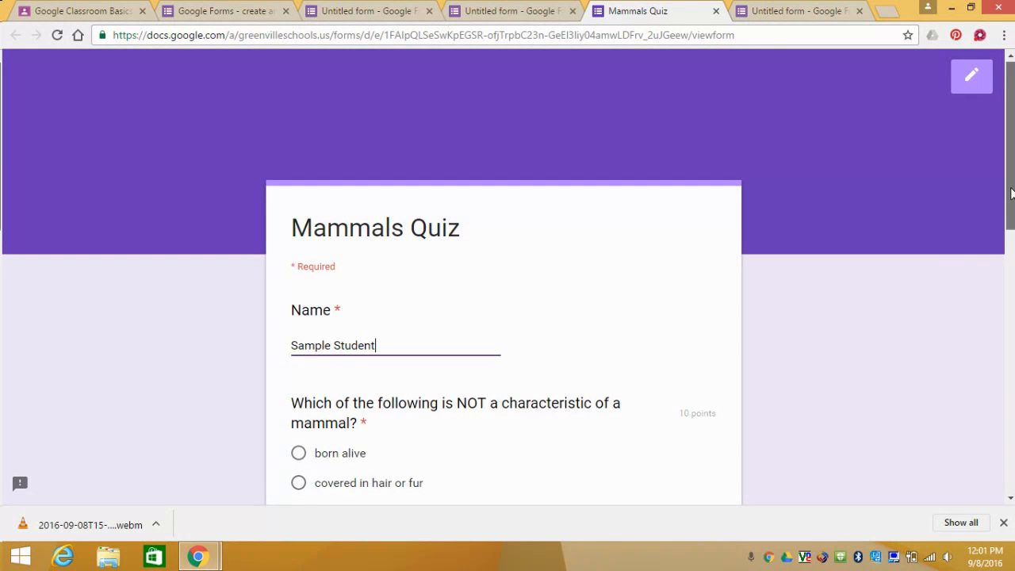
Answer the first question with "cold blooded" and the second with the fish, Option 1, and submit the quiz
scroll(1005, 218, "down", 3)
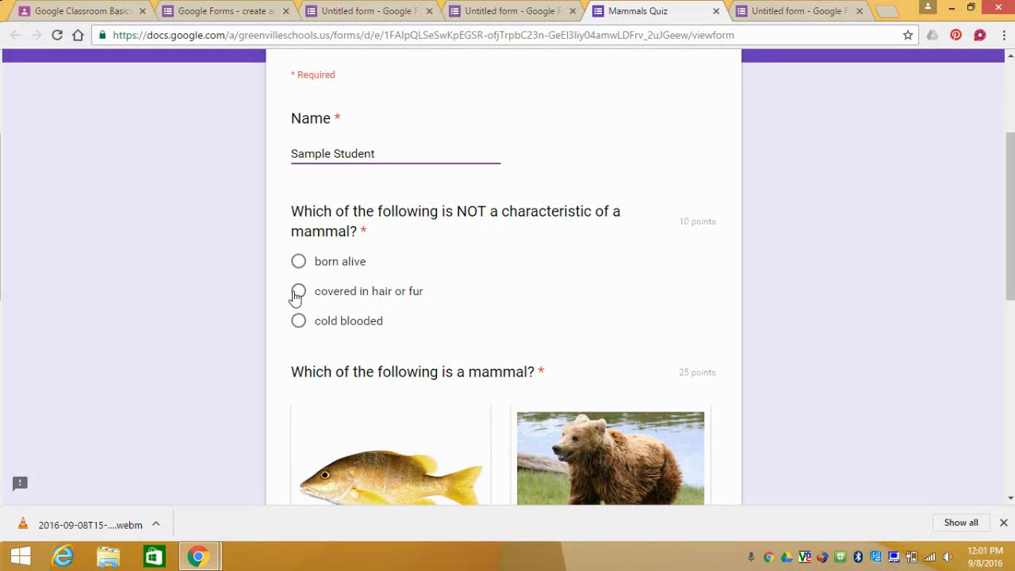
left_click(298, 321)
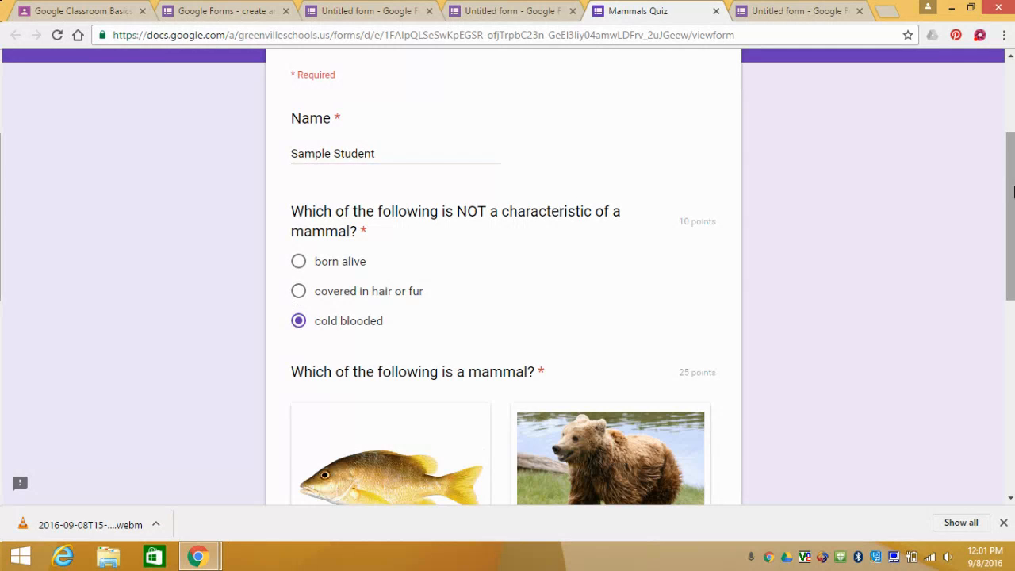
scroll(999, 305, "down", 3)
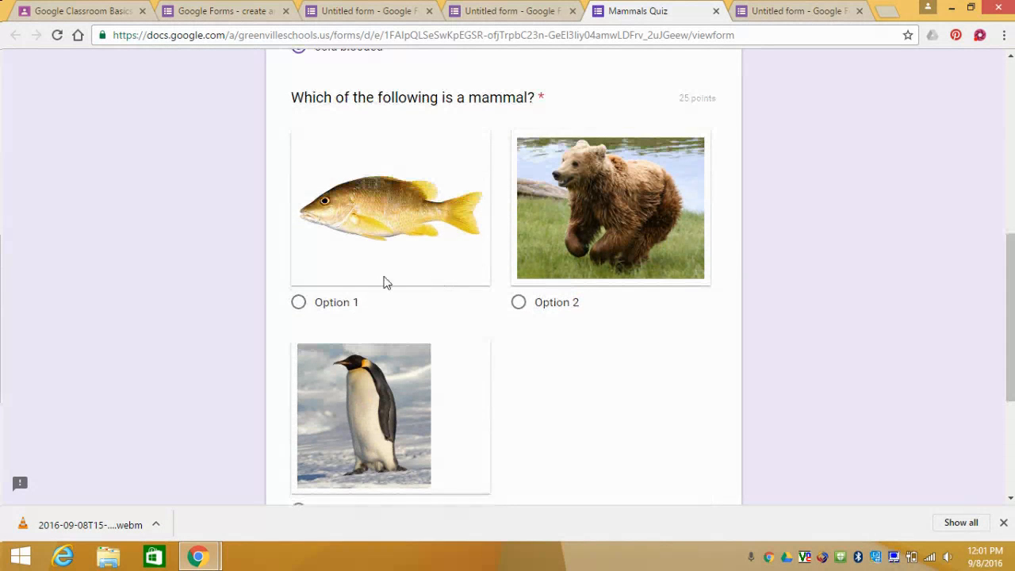
left_click(298, 305)
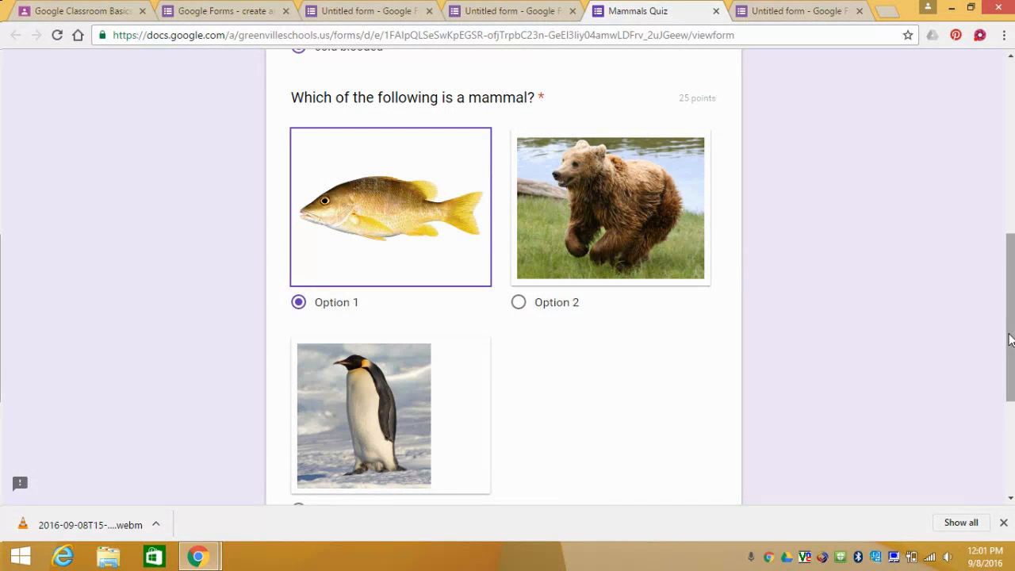
left_click_drag(1010, 335, 1011, 411)
left_click(341, 367)
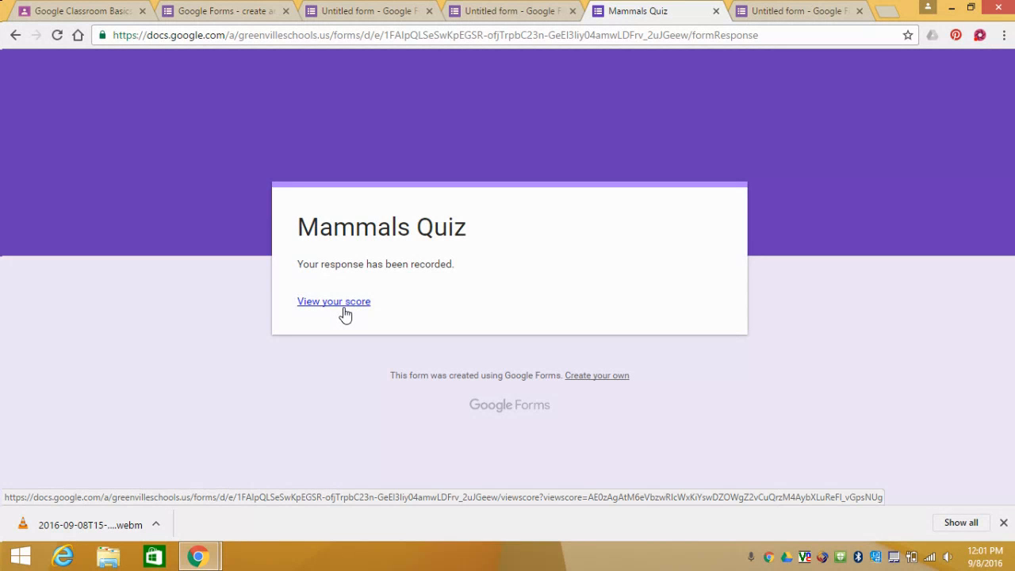
View the submitted quiz's score and examine how each question was graded
left_click(335, 308)
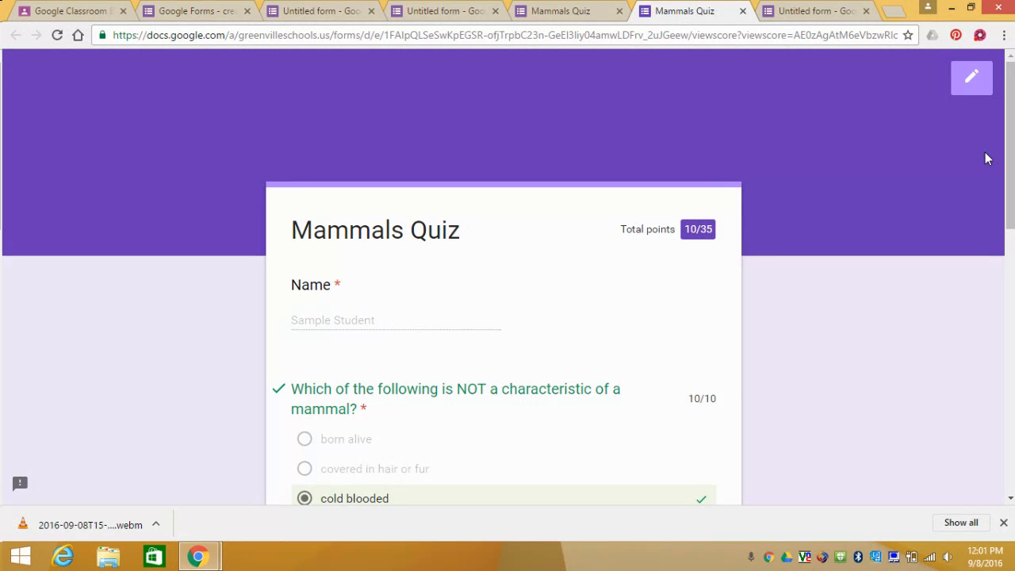
left_click_drag(1009, 140, 1009, 236)
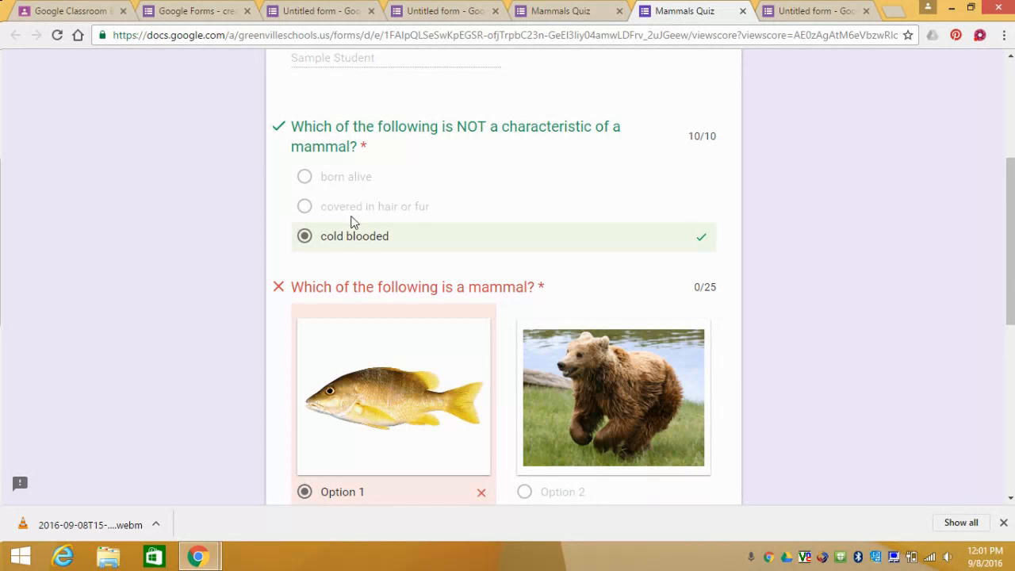
scroll(1014, 167, "down", 3)
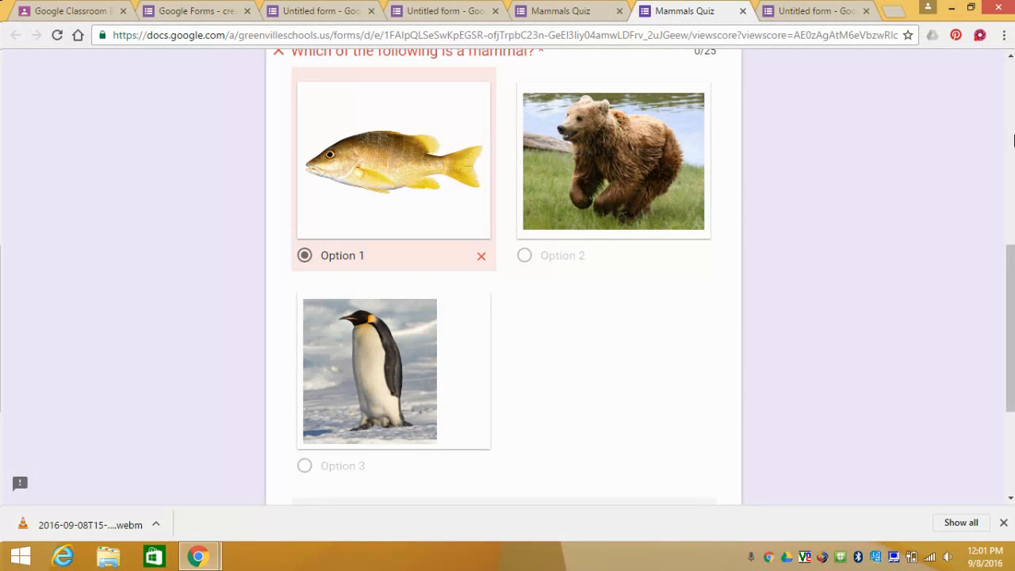
left_click_drag(1011, 272, 1010, 80)
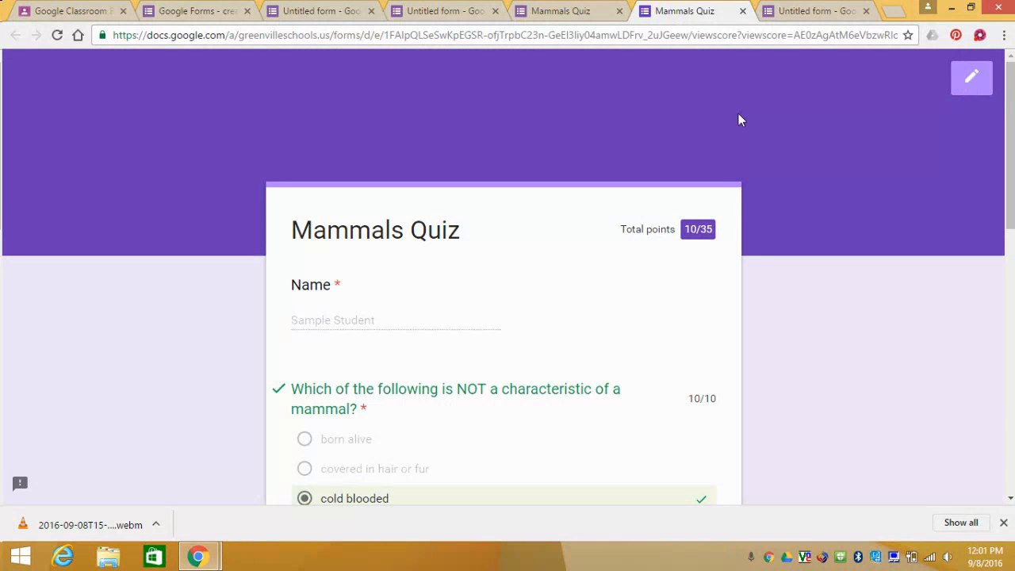
Return to the form editor and review the summary of quiz responses, including the points distribution
left_click(971, 77)
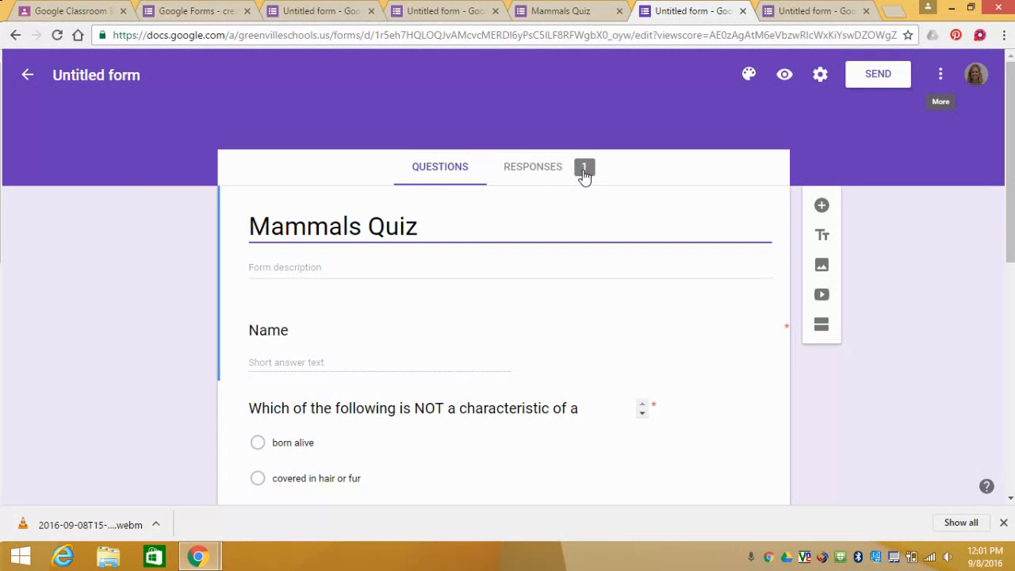
left_click(530, 168)
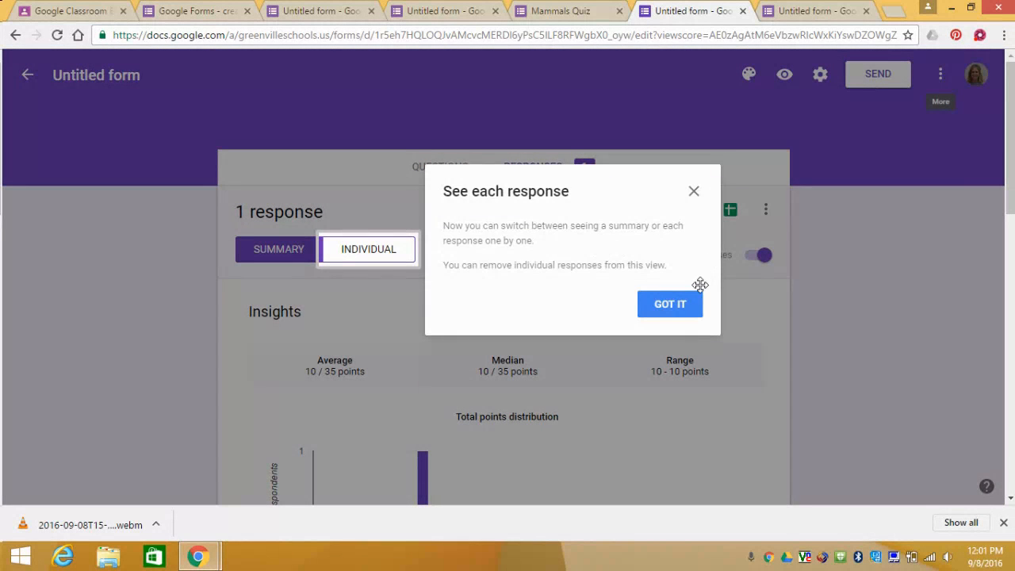
left_click(673, 311)
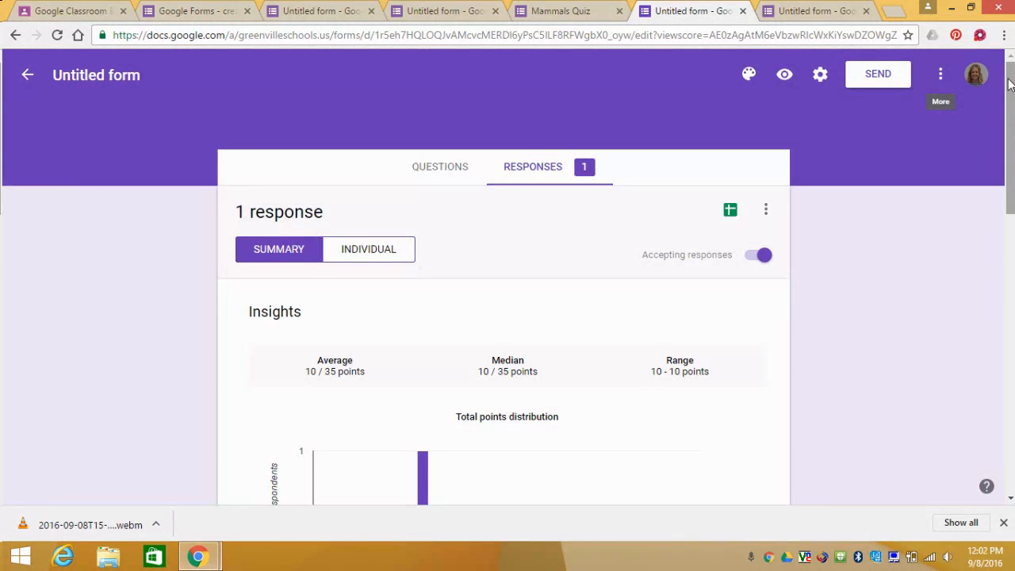
scroll(1014, 129, "down", 2)
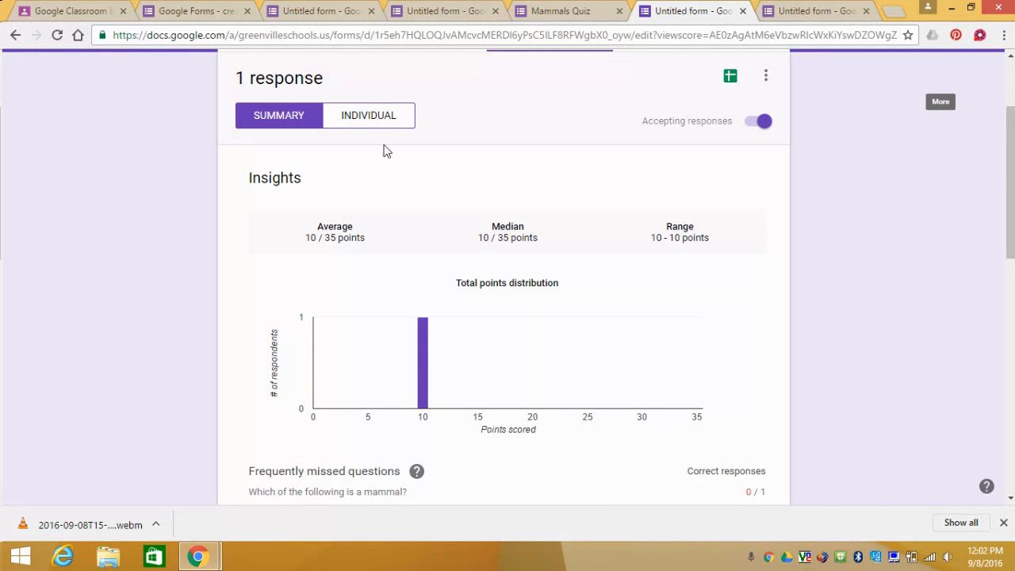
Show the individual response and preview its printout without printing it
left_click(369, 124)
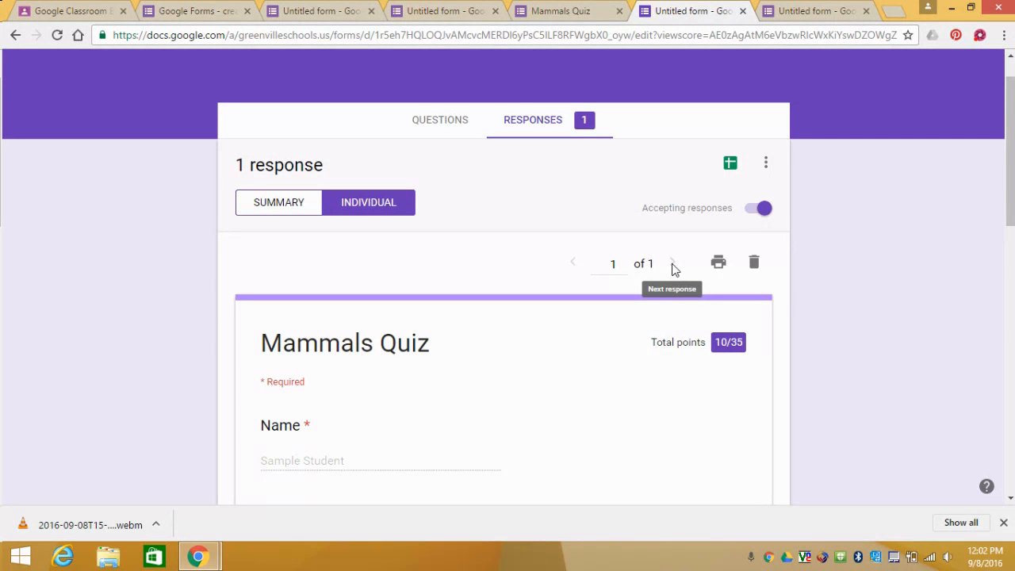
left_click(719, 263)
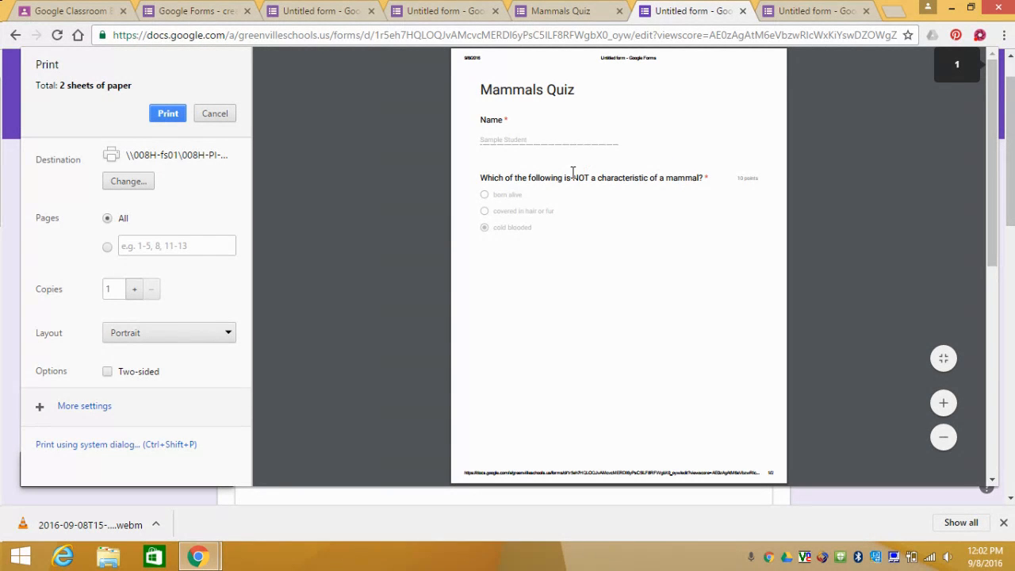
left_click(214, 114)
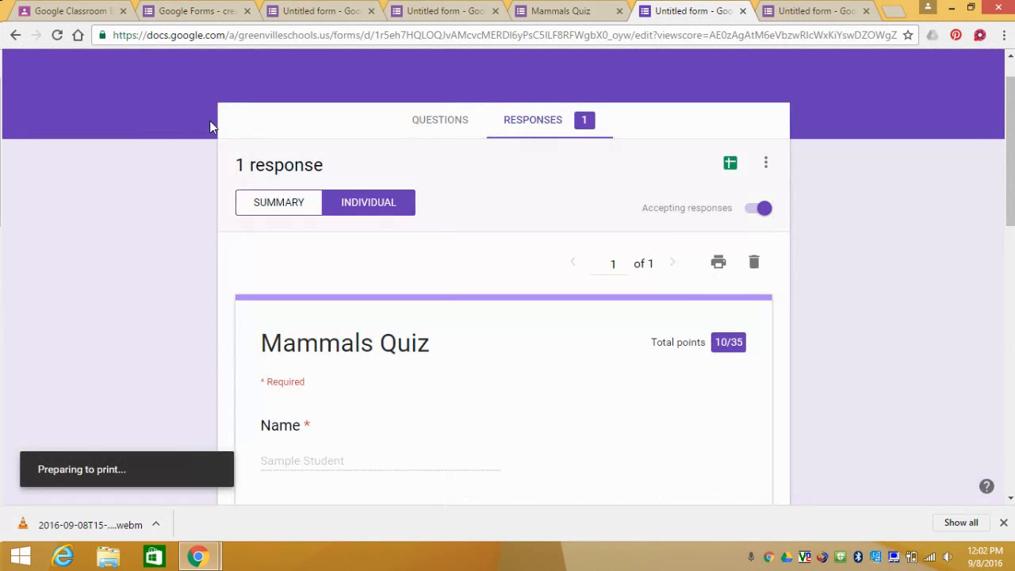
Create a new response spreadsheet named "Untitled form (Responses)" and view its print settings without printing
left_click(730, 164)
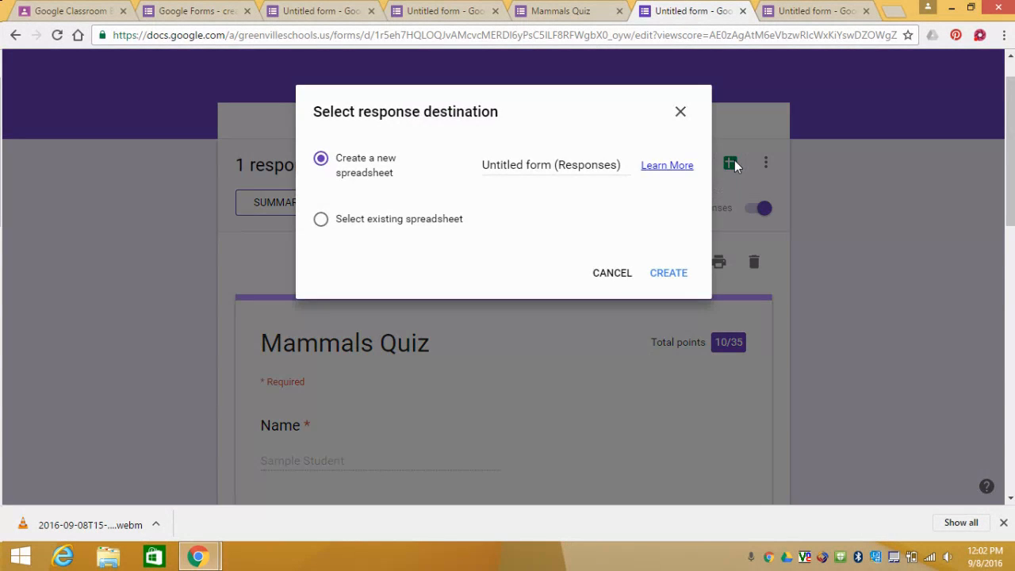
left_click(609, 273)
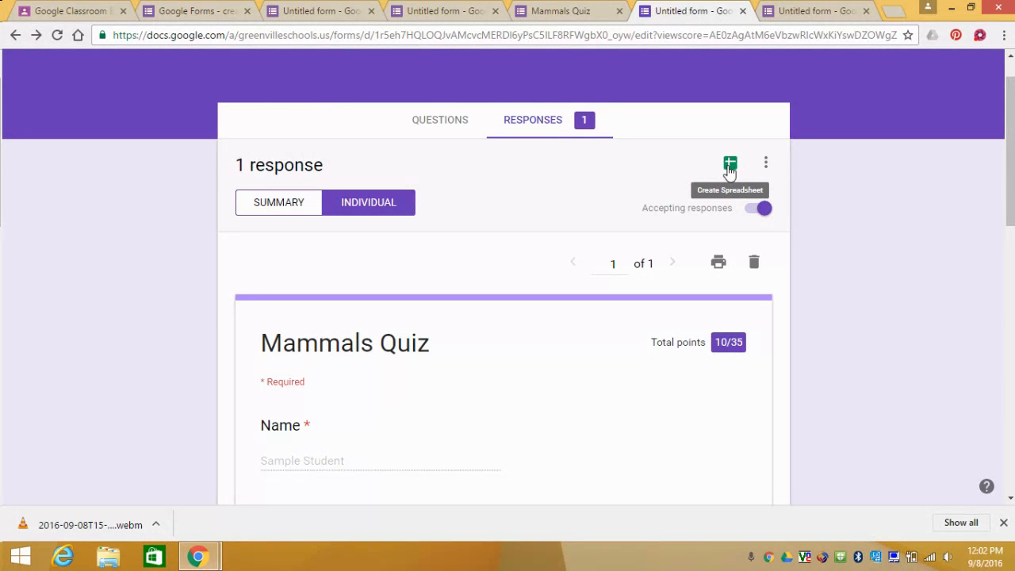
left_click(730, 165)
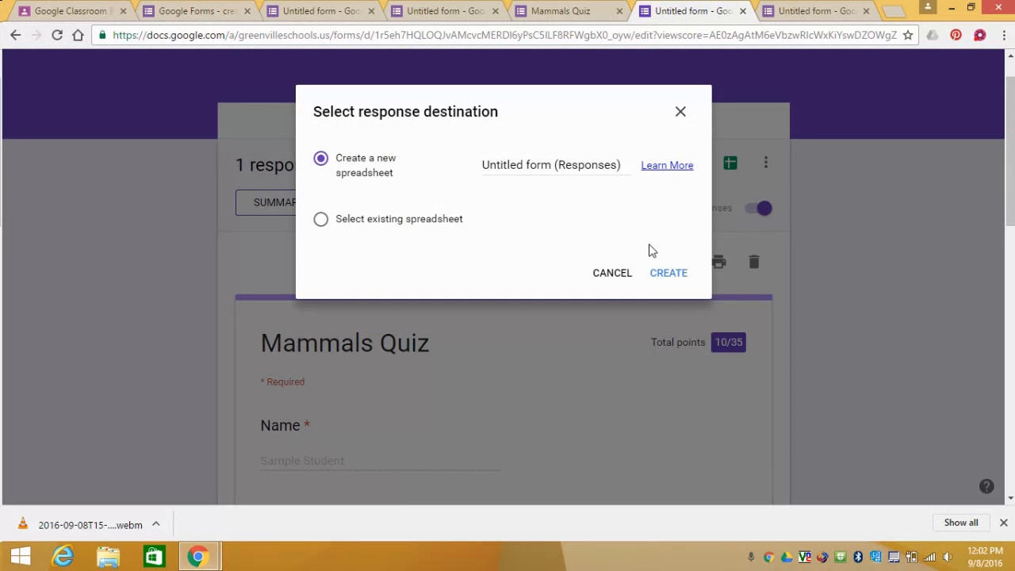
left_click(670, 274)
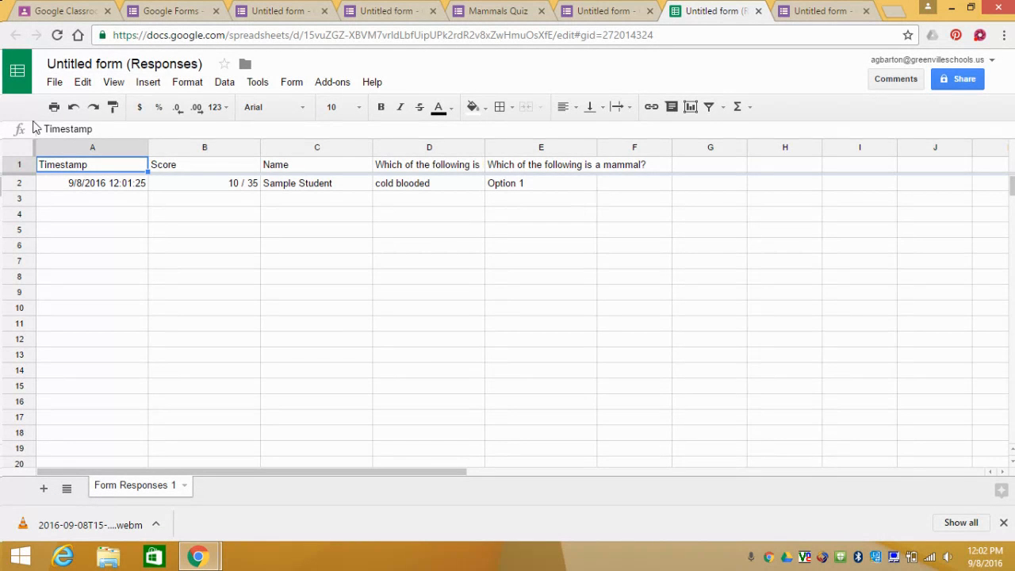
left_click(54, 107)
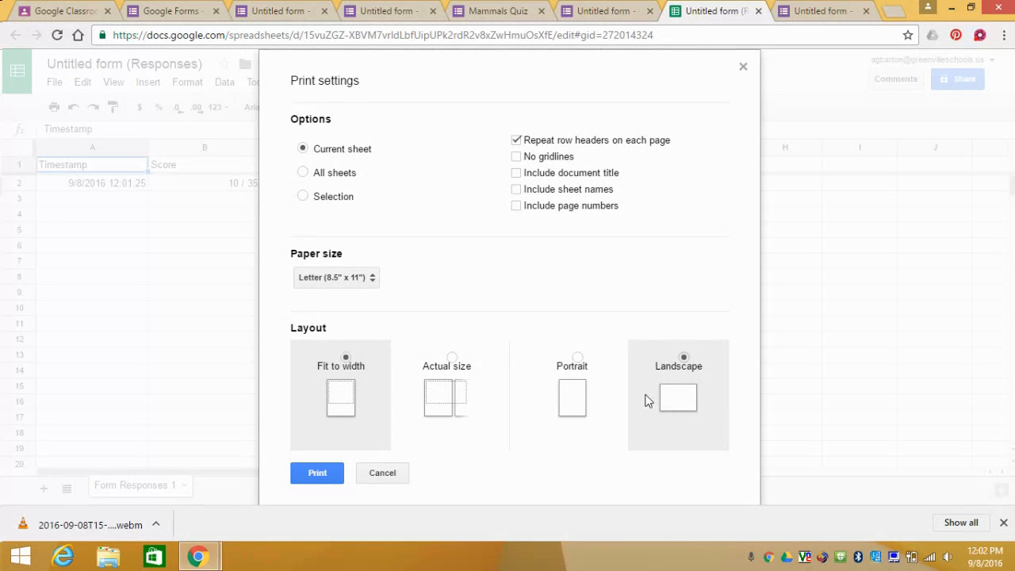
left_click(383, 479)
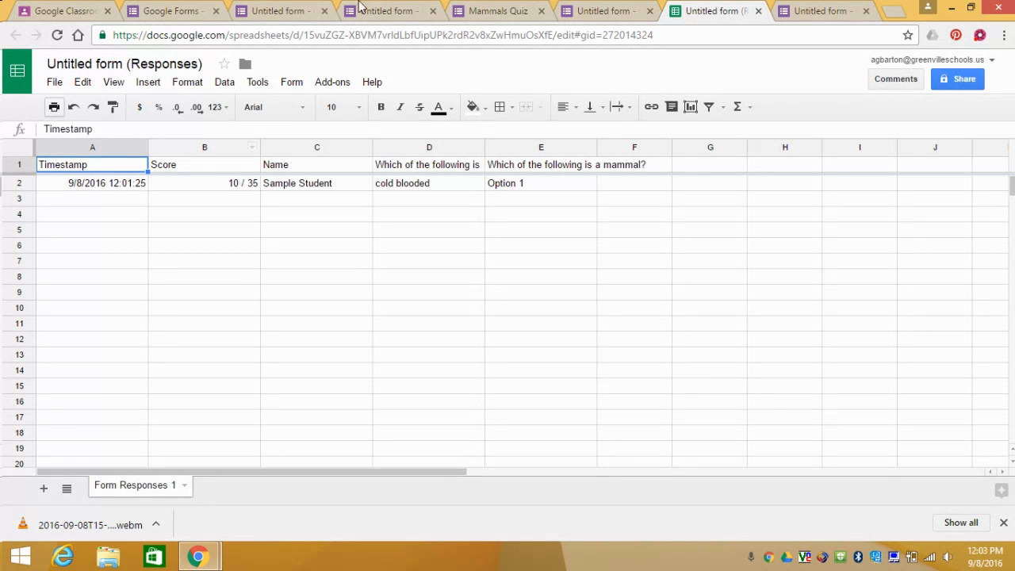
Close the response spreadsheet, the quiz's responses view and the submitted Mammals Quiz
left_click(758, 12)
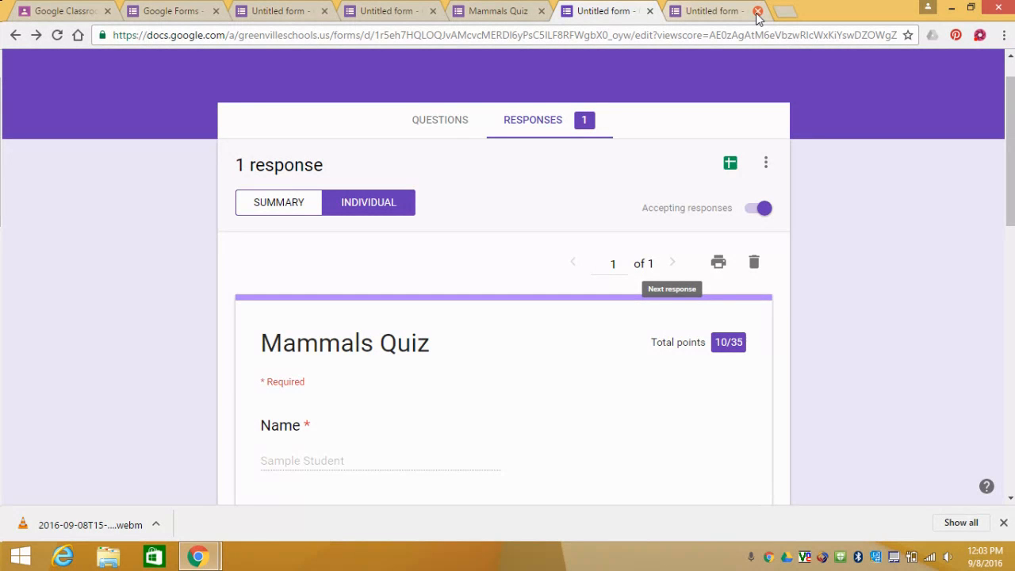
left_click(651, 11)
left_click(542, 11)
Go to the Google Forms home page and open the Mammals Quiz from the recent forms
left_click(366, 9)
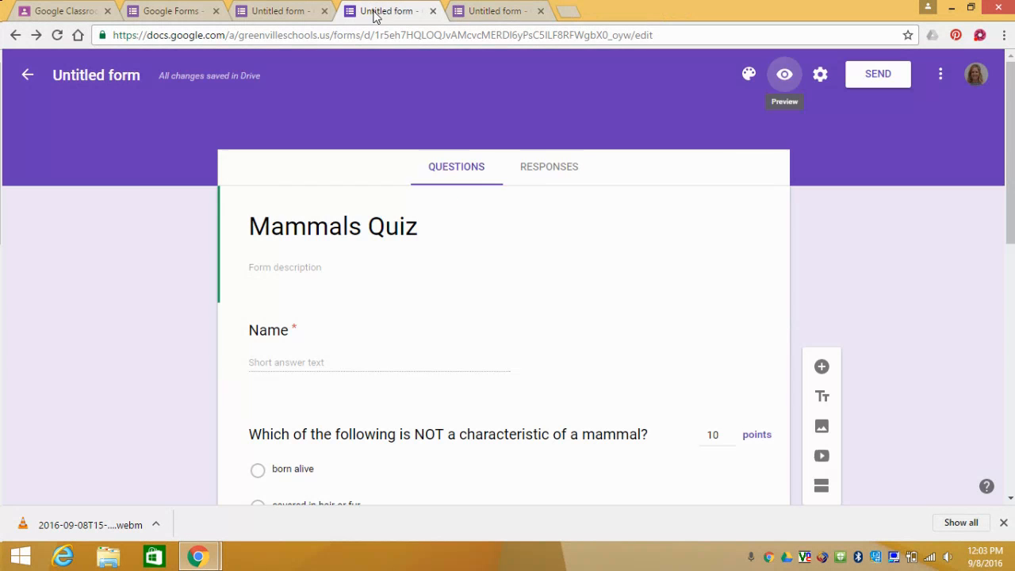
left_click(295, 11)
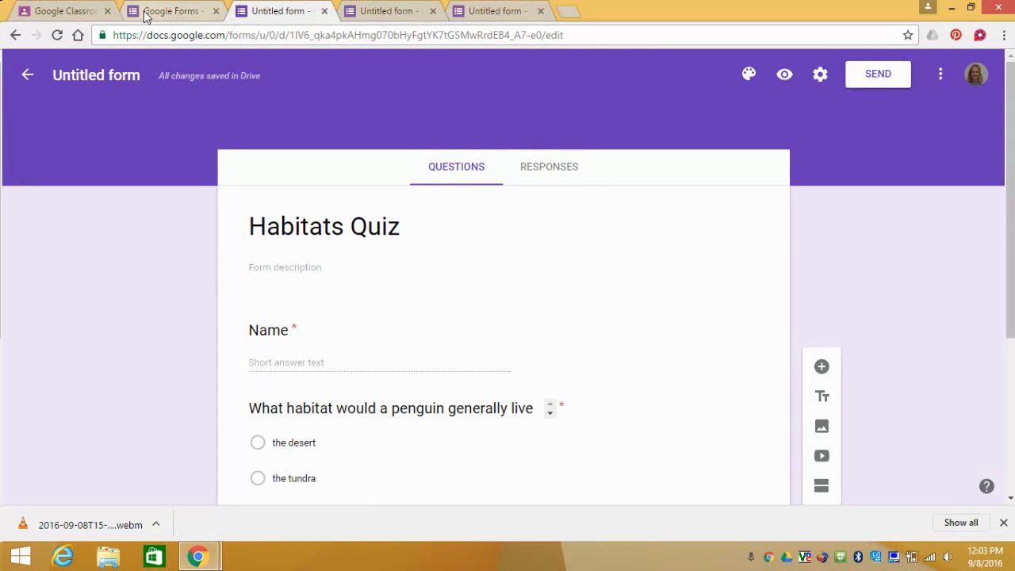
left_click(146, 13)
left_click(499, 373)
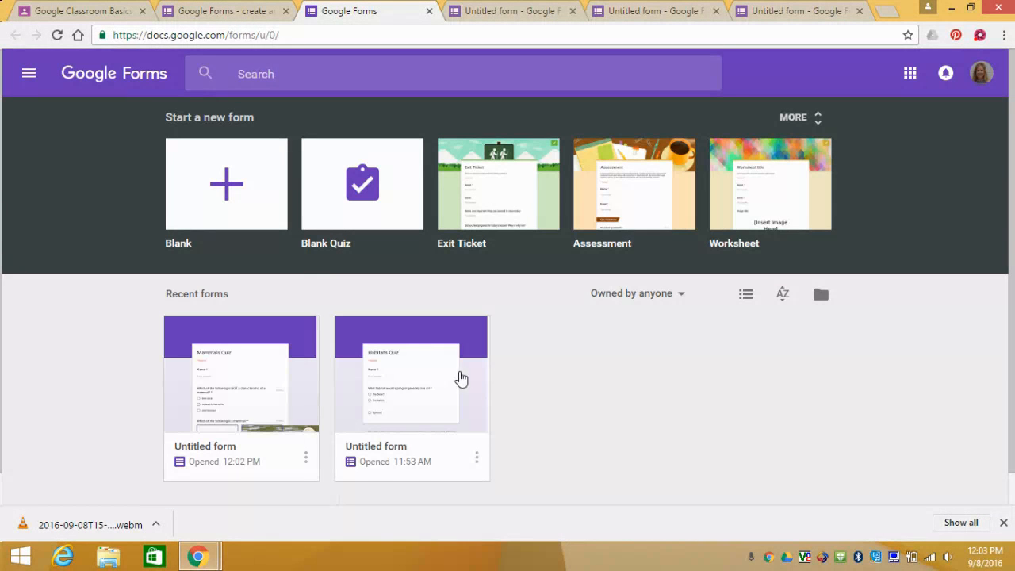
left_click(307, 461)
left_click(275, 467)
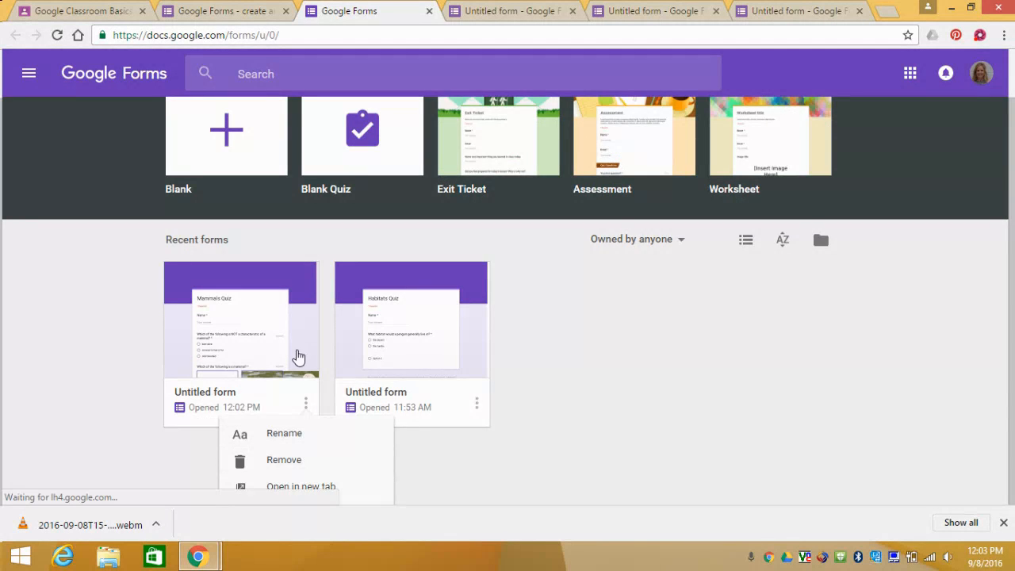
left_click(290, 347)
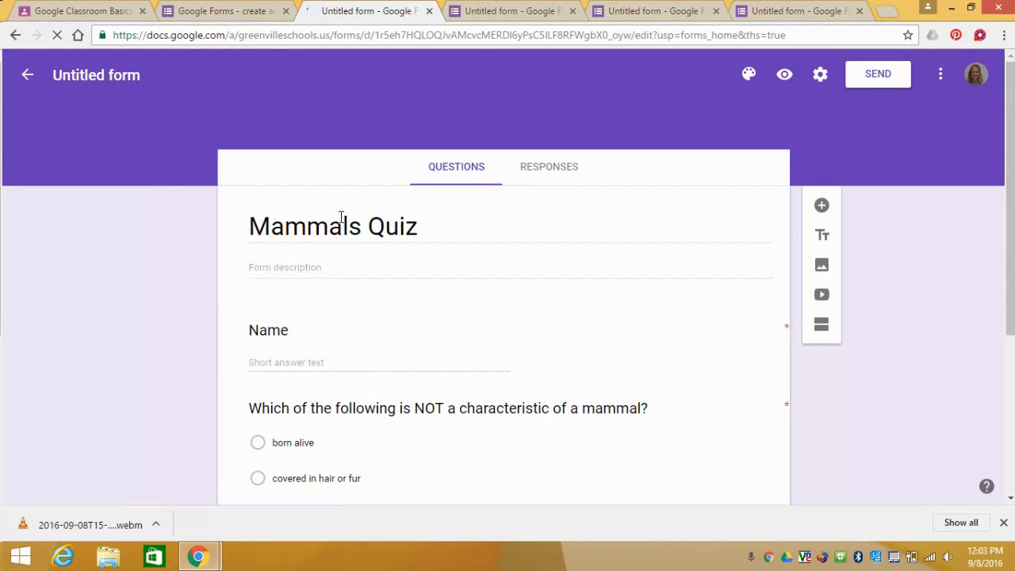
Make a copy of the Mammals Quiz form named "2nd Period Quiz"
left_click(939, 80)
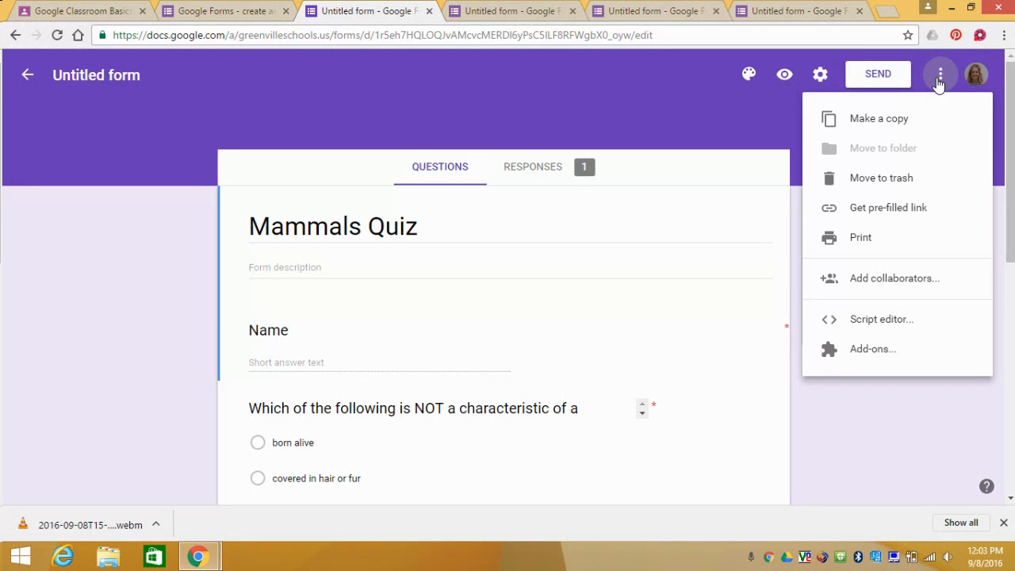
left_click(879, 119)
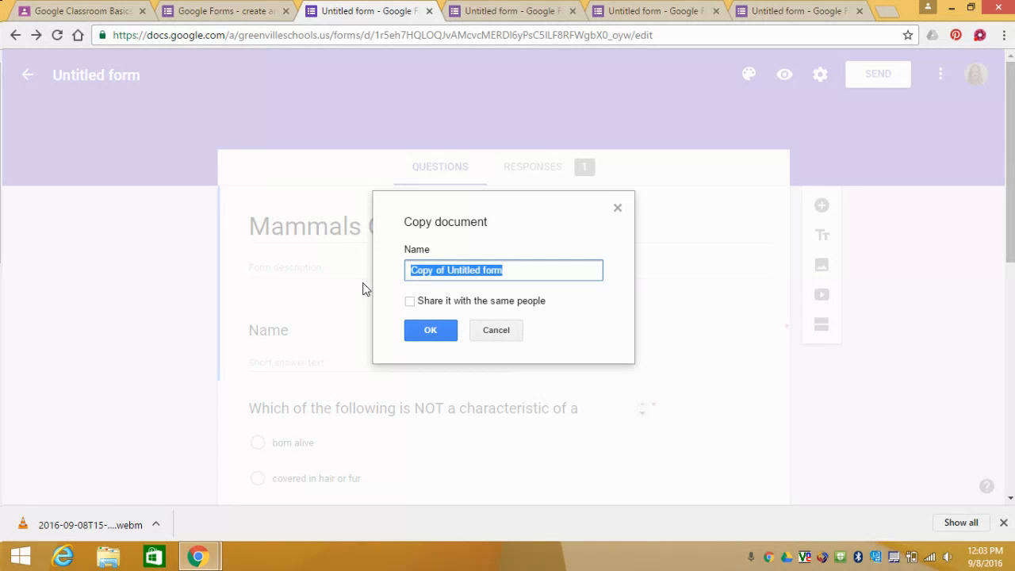
type("2nd Period ")
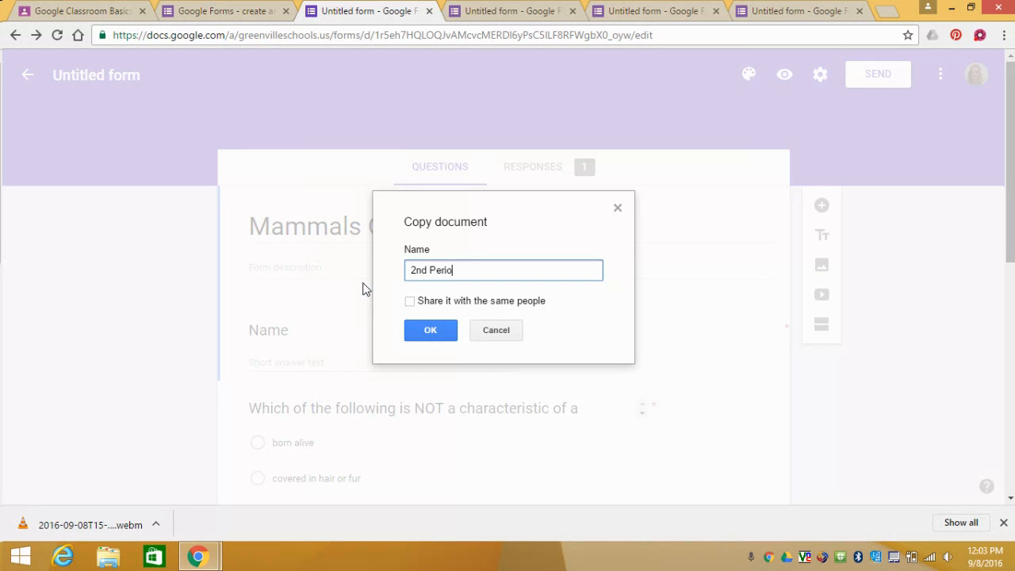
type("Quiz")
left_click(442, 331)
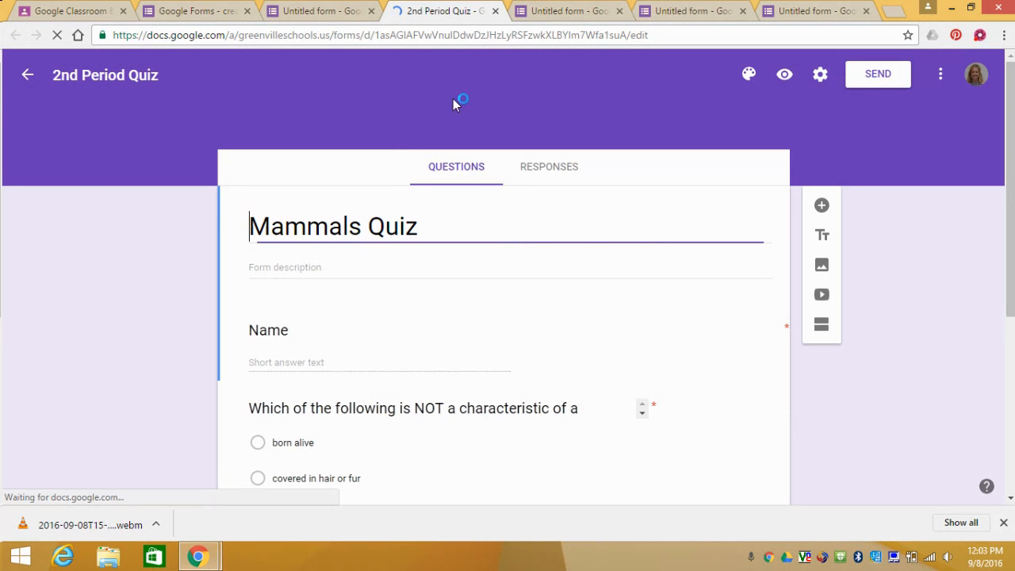
Review the copied quiz's general settings and generate a shortened link for sending it
left_click(820, 74)
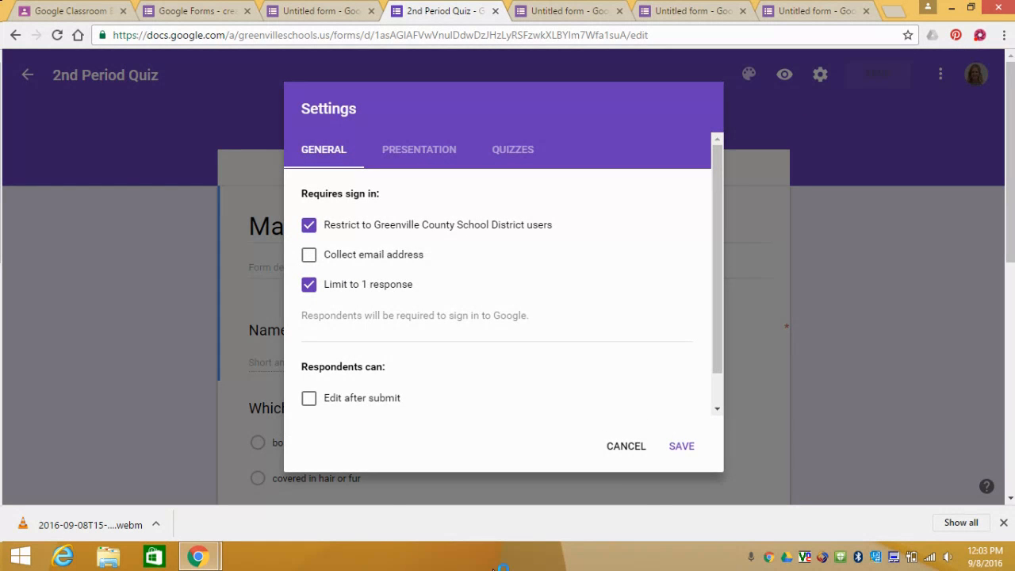
left_click(626, 446)
left_click(877, 77)
left_click(420, 197)
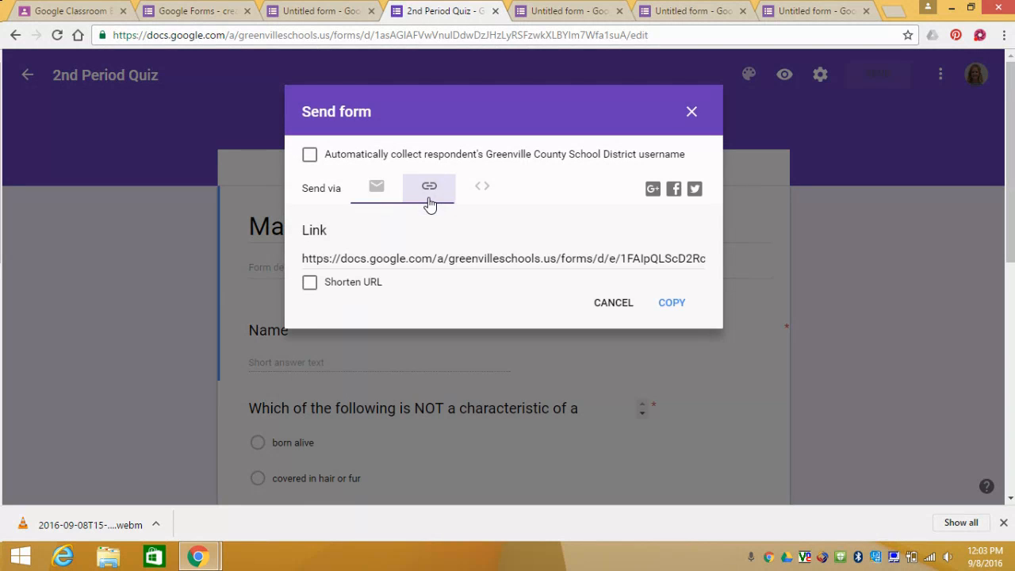
left_click(309, 283)
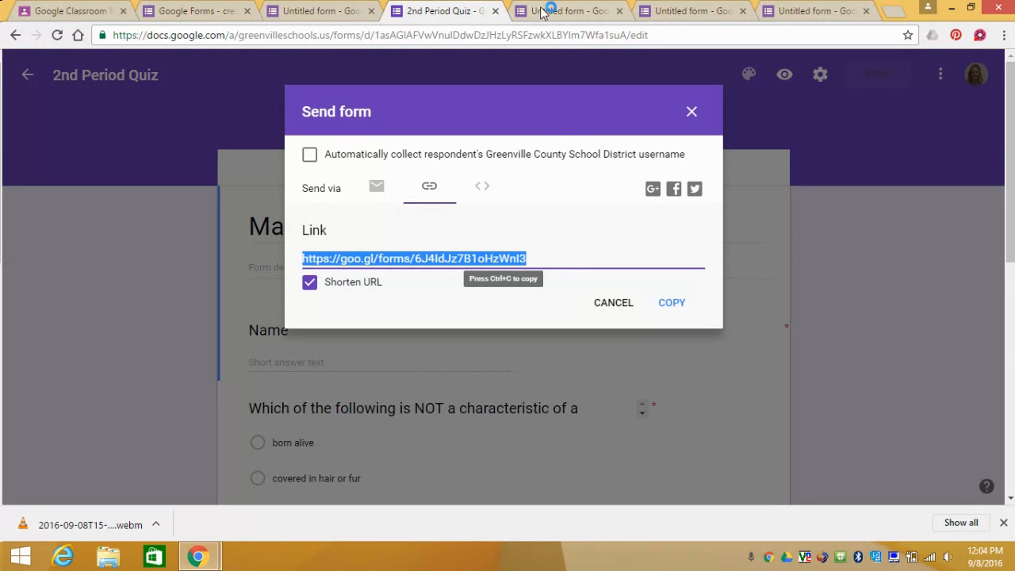
Return to the original Mammals Quiz form and rename its file "1st Period"
left_click(316, 9)
left_click(100, 77)
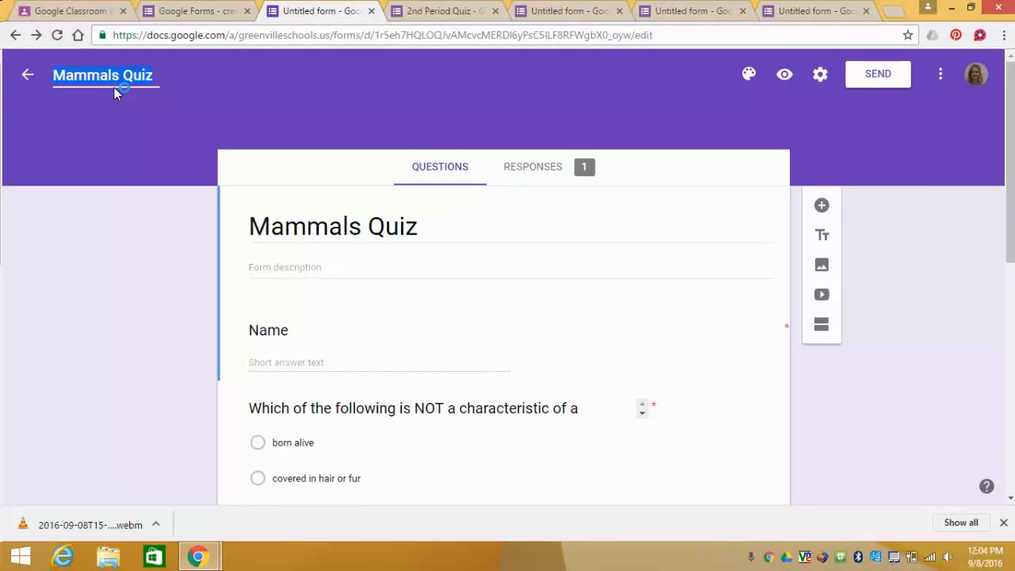
type("F")
key("BackSpace")
type("1st ")
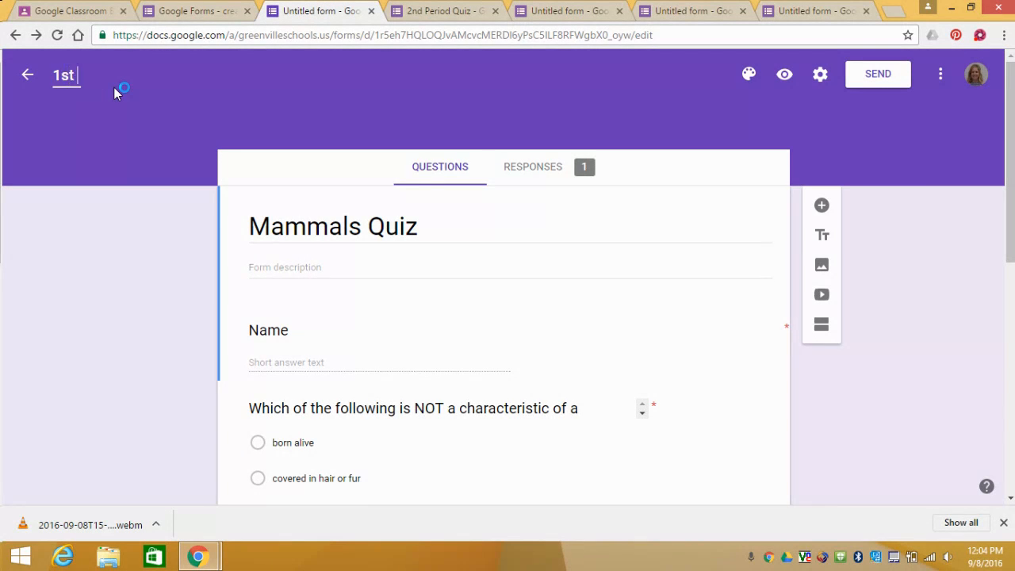
type("Period")
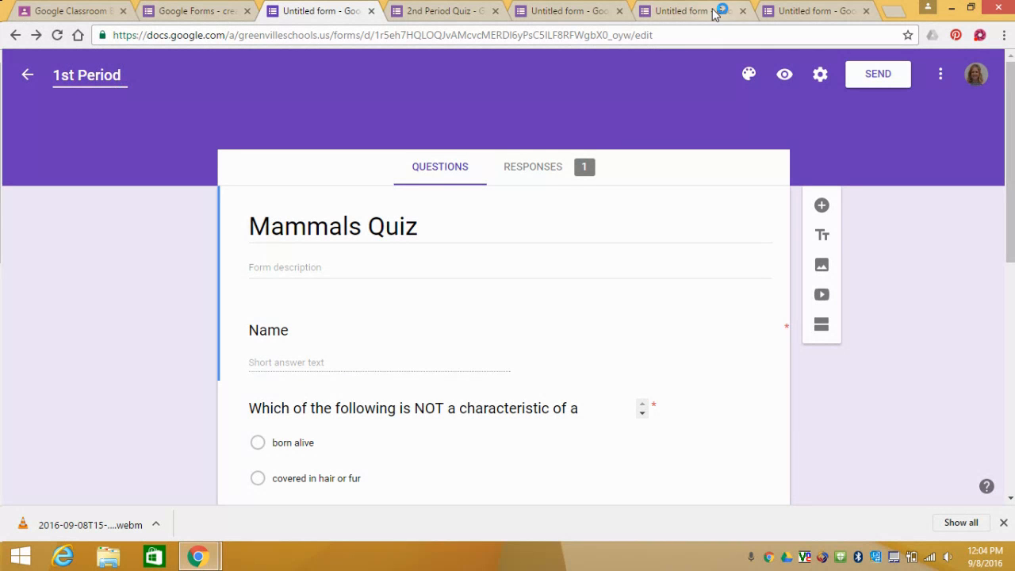
left_click(697, 94)
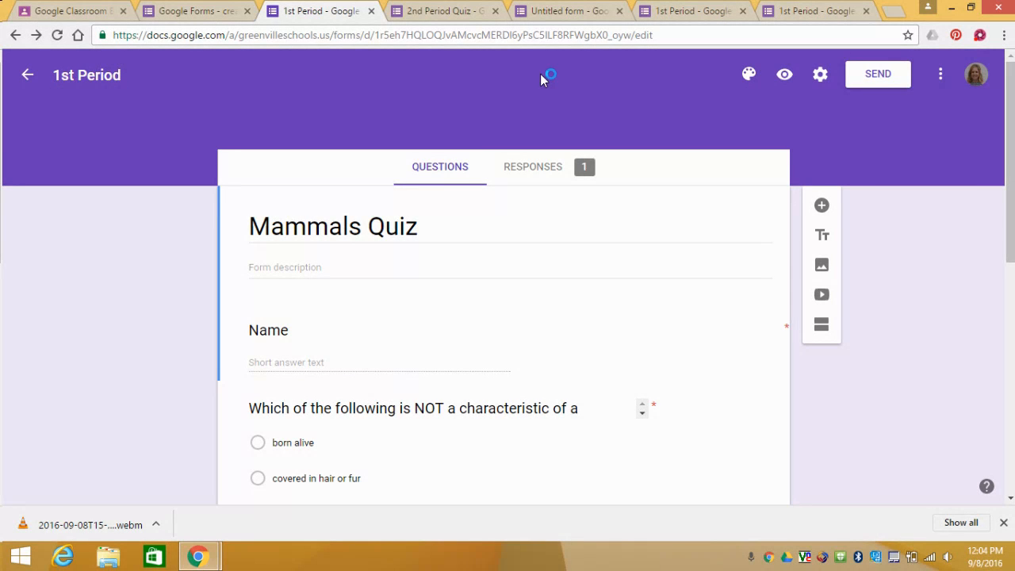
left_click(424, 14)
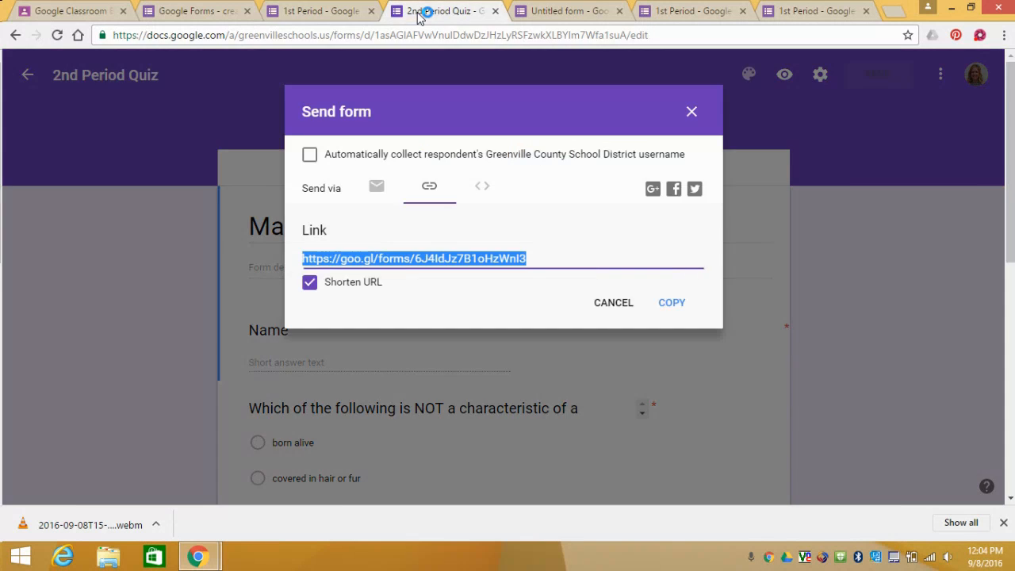
left_click(337, 16)
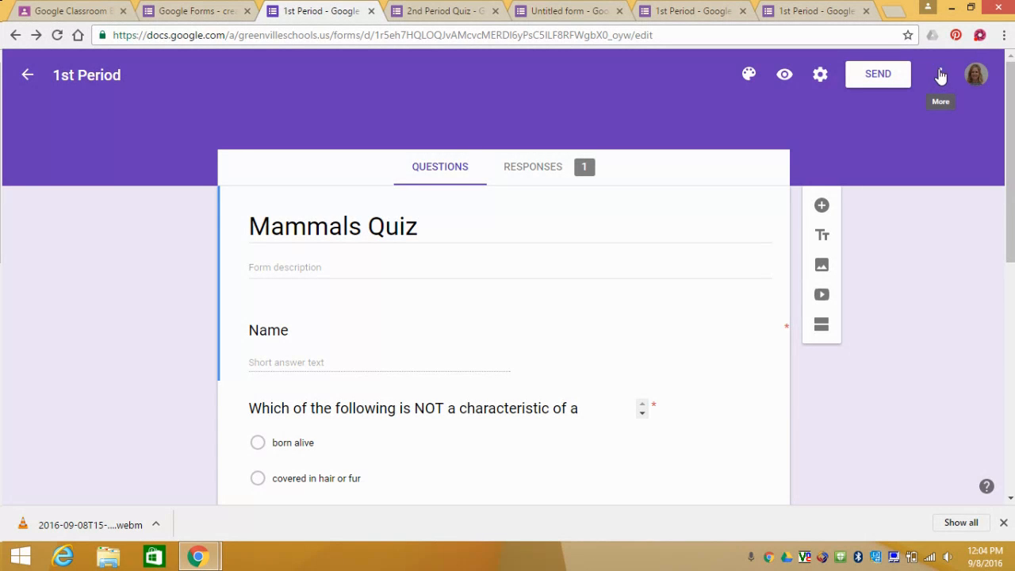
left_click(981, 35)
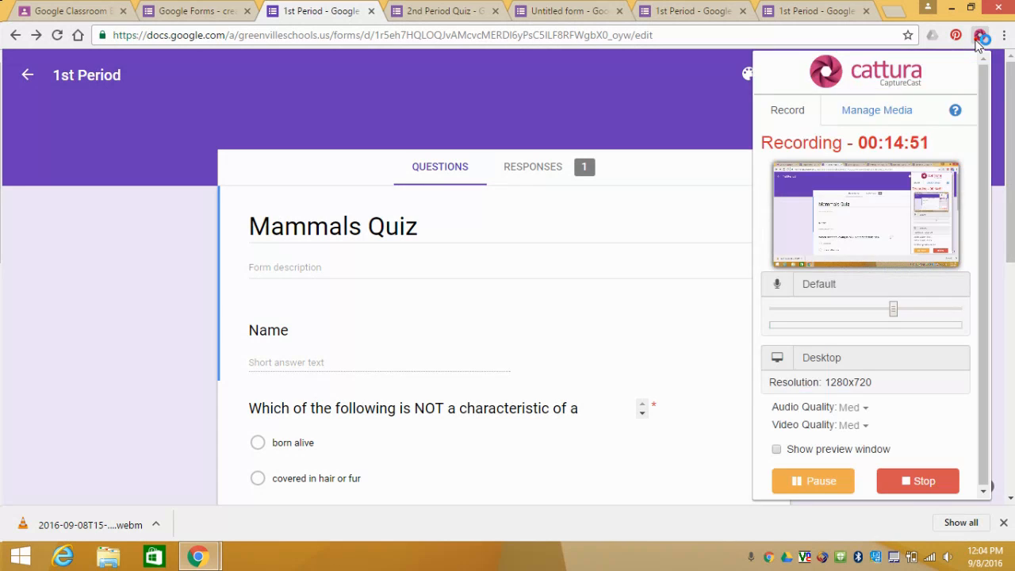